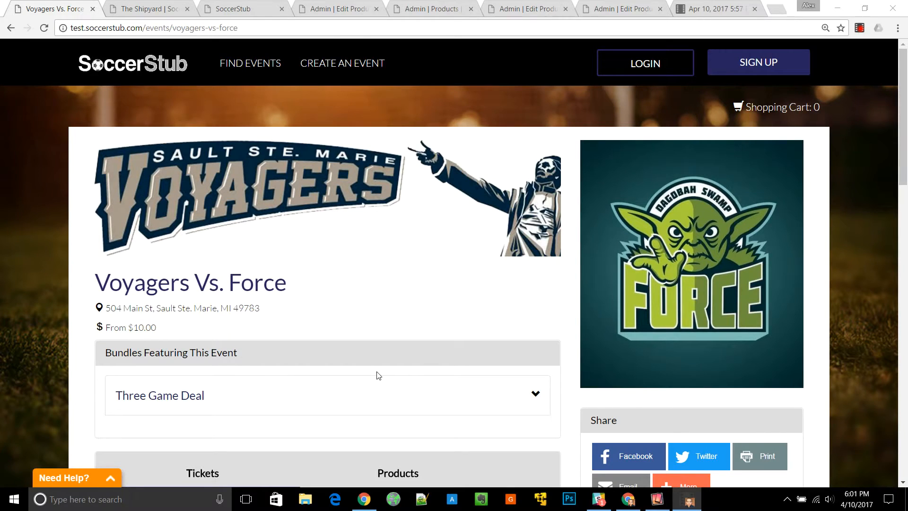
scroll(314, 341, "down", 1)
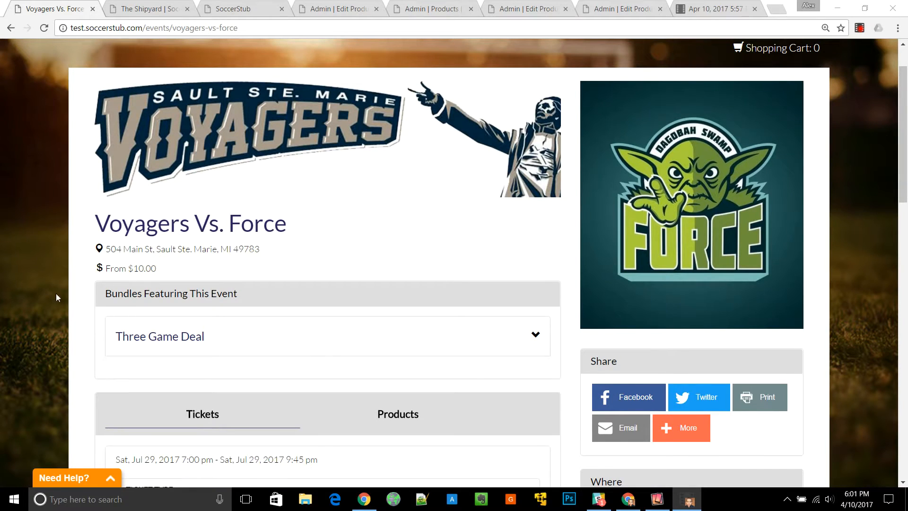
scroll(53, 276, "down", 4)
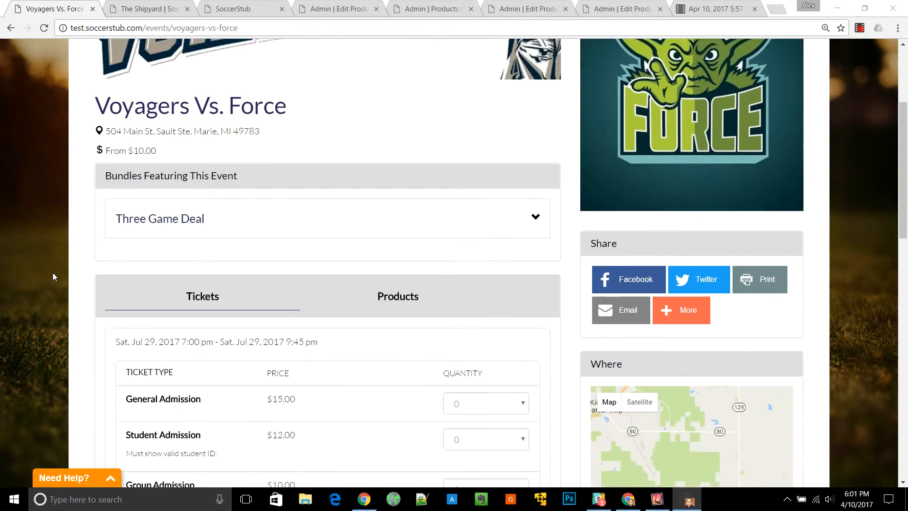
scroll(52, 269, "down", 1)
scroll(38, 311, "up", 6)
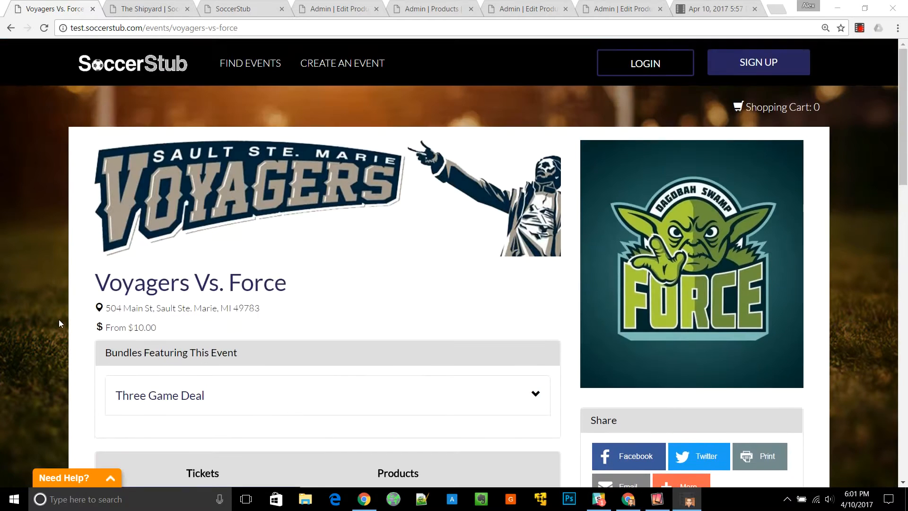
left_click_drag(66, 218, 223, 195)
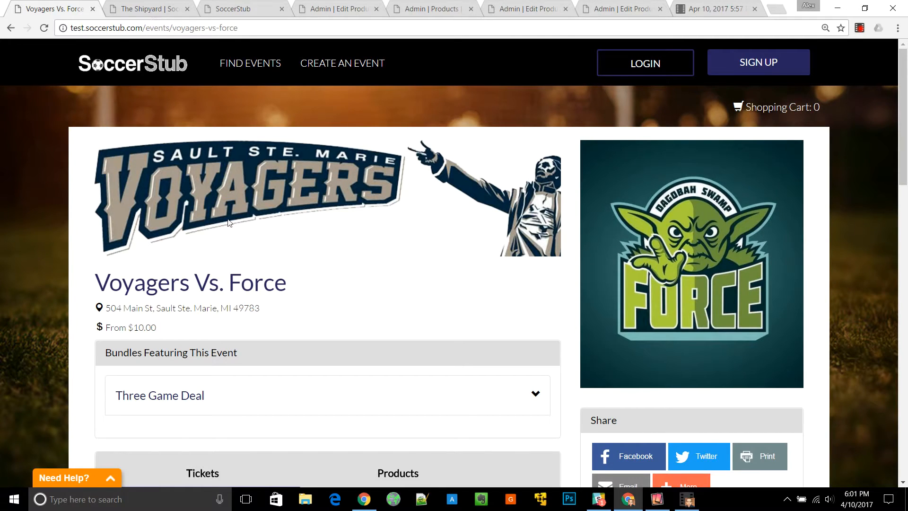
Choose one General Admission ticket for the Voyagers Vs. Force event and add it to the cart.
scroll(312, 334, "down", 7)
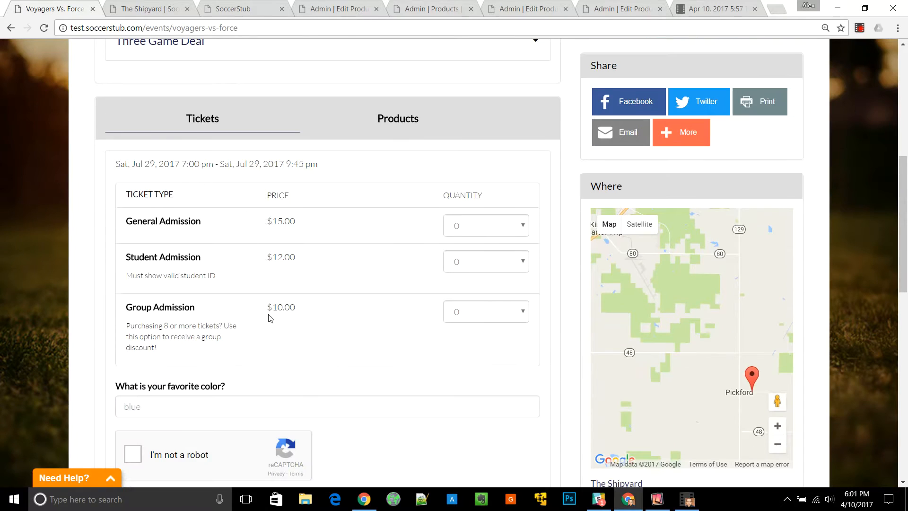
left_click(487, 225)
left_click(470, 251)
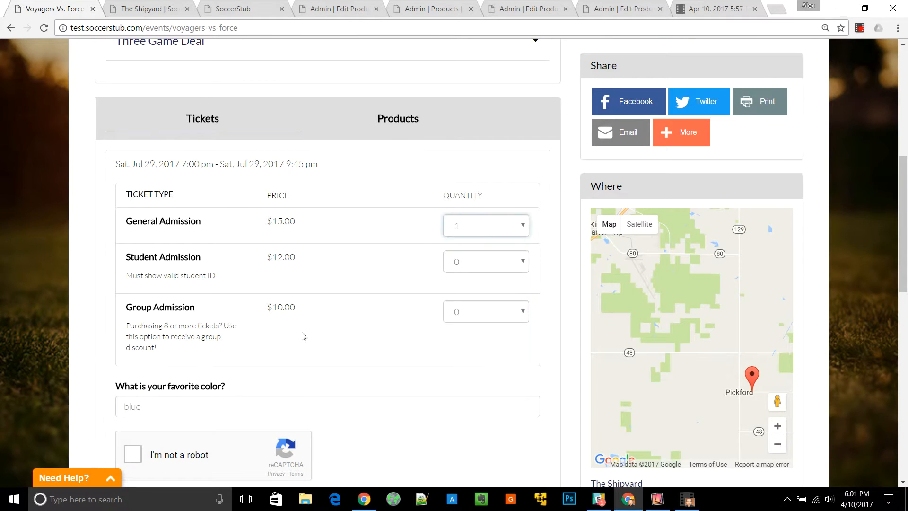
scroll(229, 366, "down", 1)
scroll(227, 367, "down", 2)
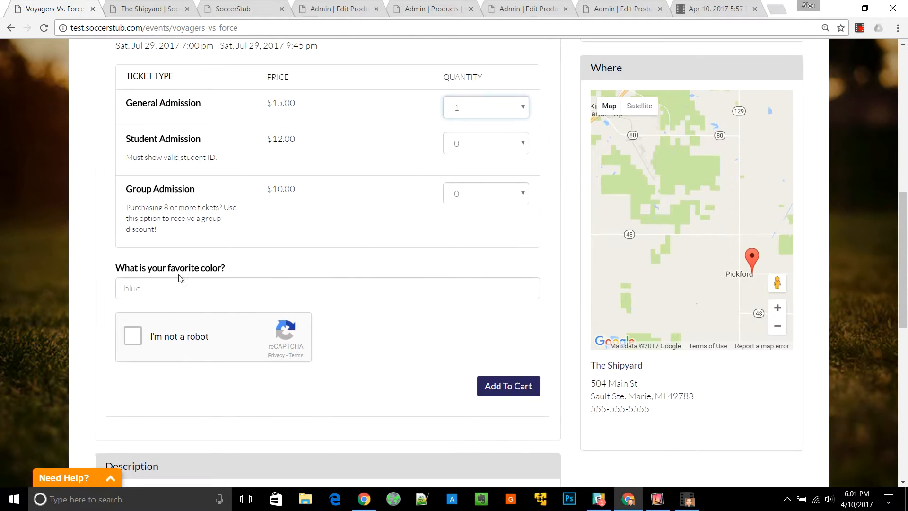
left_click(517, 388)
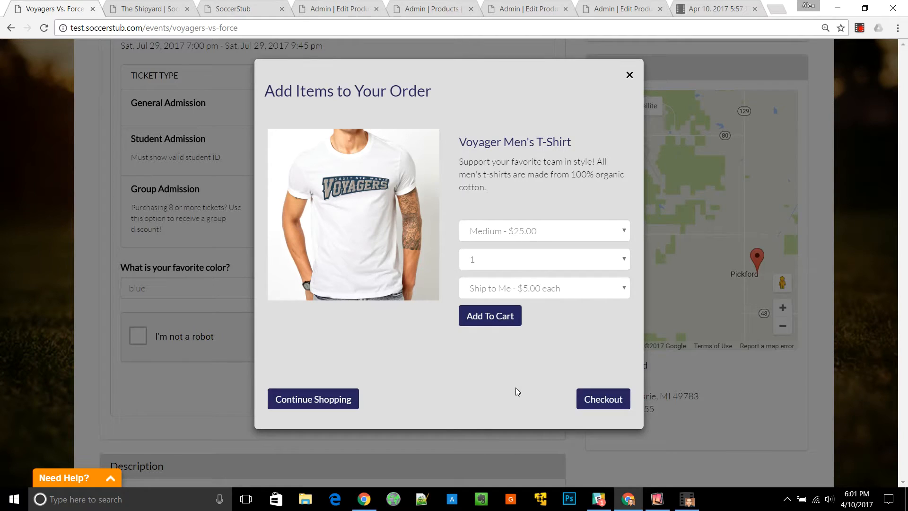
Order the offered Voyager Men's T-Shirt in Large, quantity 1, with Ship to Me delivery, and close the add-on offer.
left_click(503, 235)
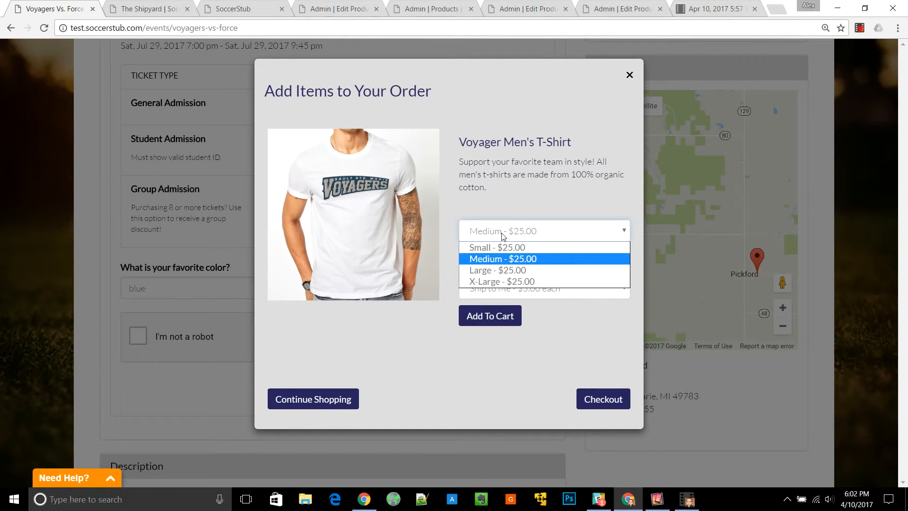
left_click(495, 268)
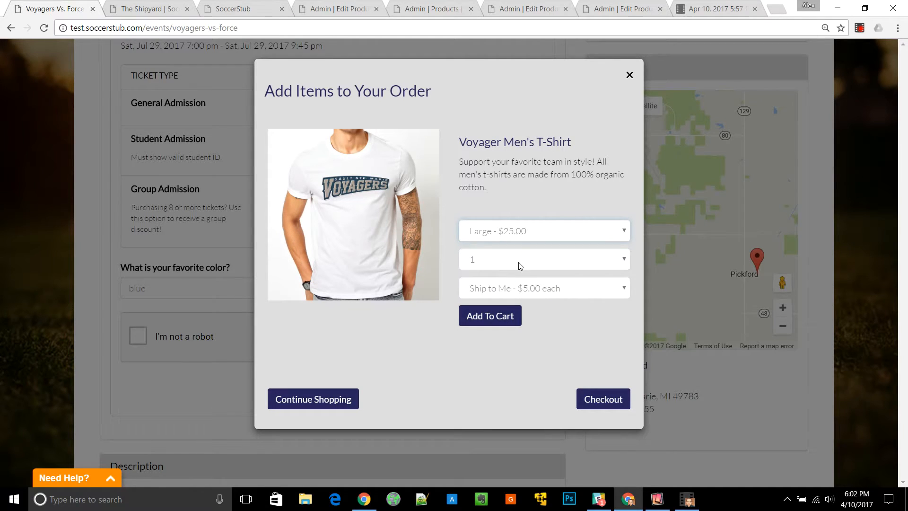
left_click(518, 262)
left_click(508, 263)
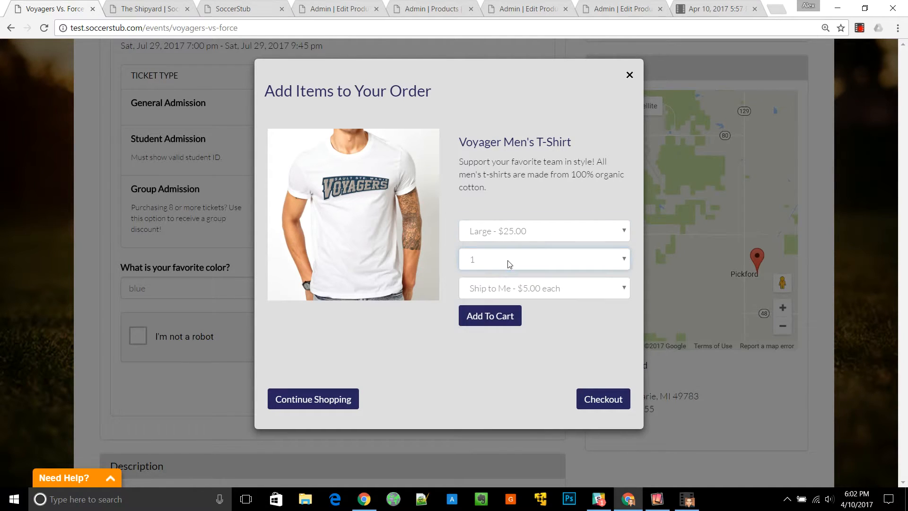
left_click(502, 288)
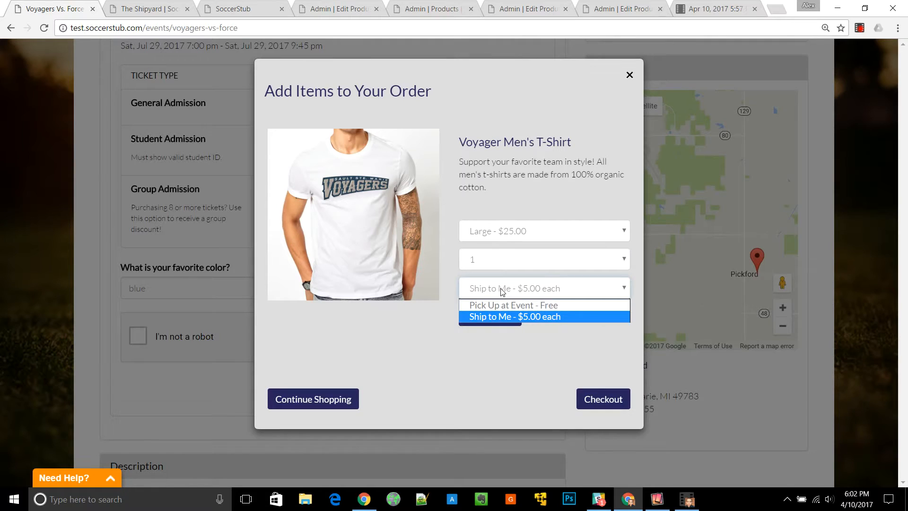
left_click(557, 317)
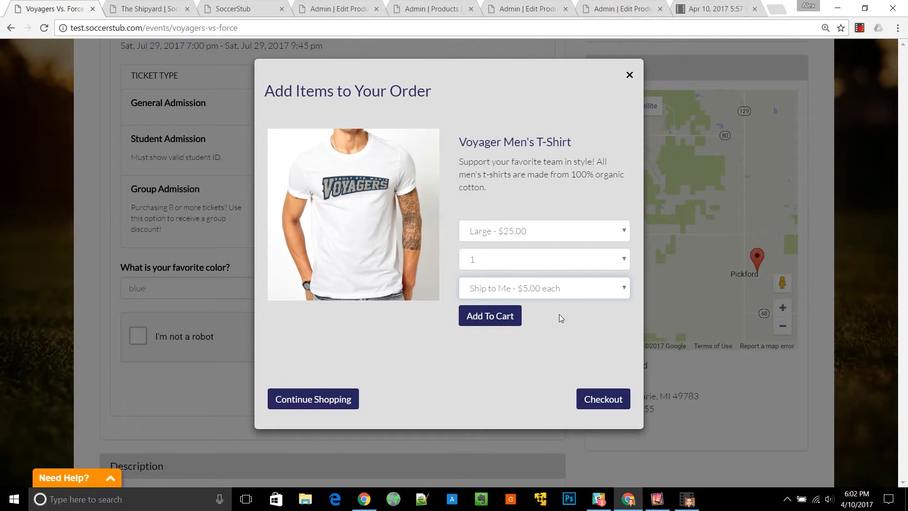
left_click(485, 316)
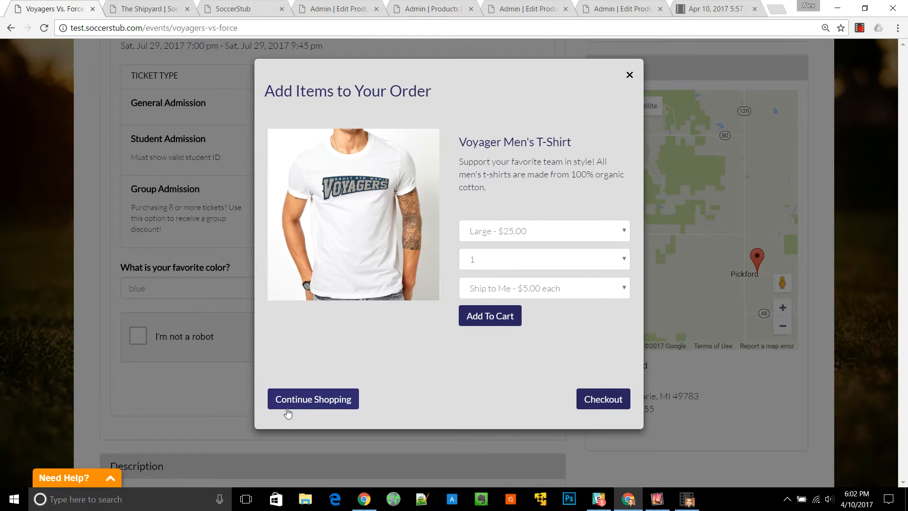
left_click(628, 78)
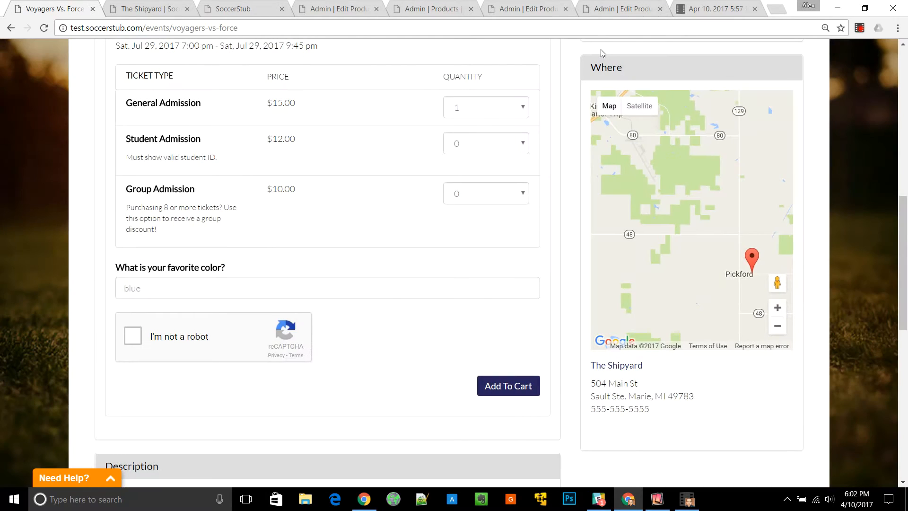
Show the products sold with the Voyagers Vs. Force event instead of its tickets.
scroll(385, 178, "up", 3)
scroll(385, 179, "up", 1)
left_click(387, 178)
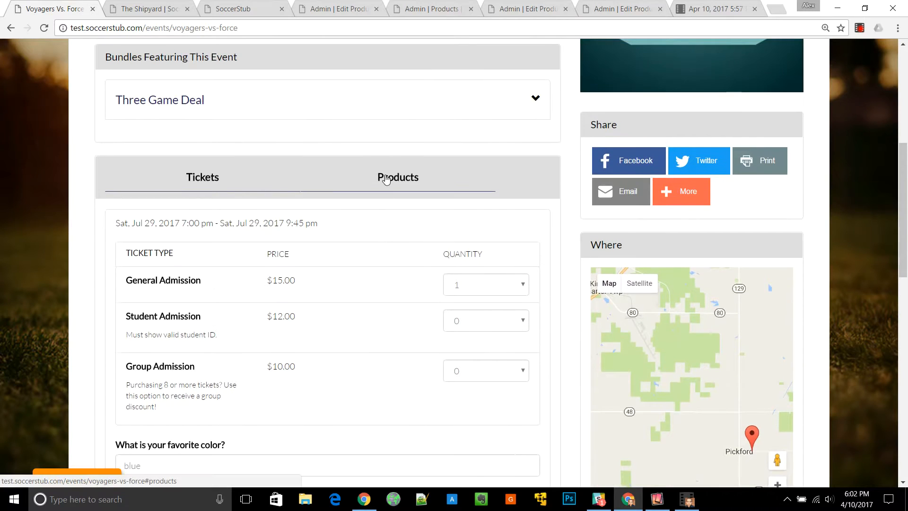
scroll(386, 179, "up", 3)
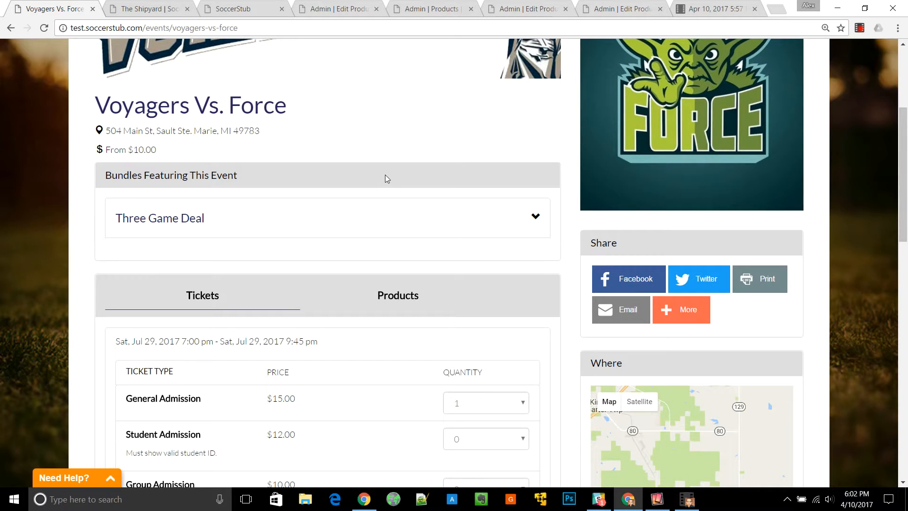
scroll(378, 189, "up", 1)
left_click(376, 356)
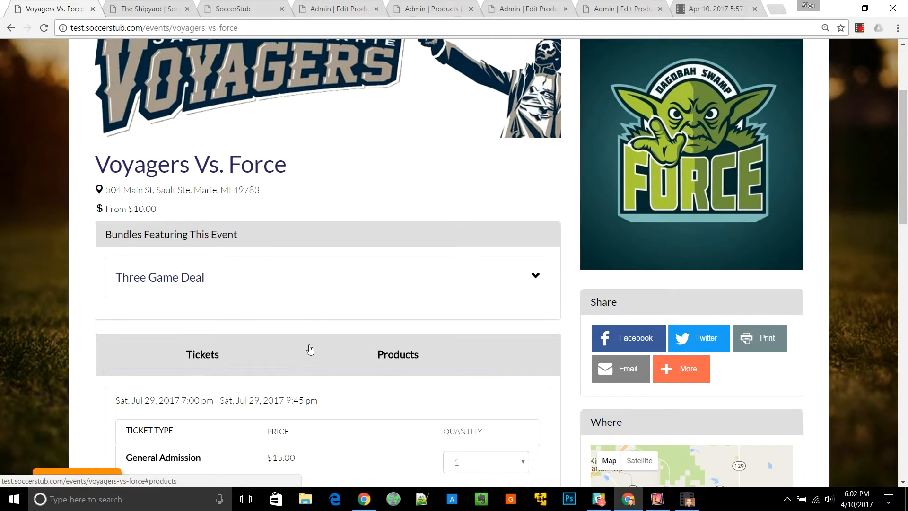
left_click_drag(377, 356, 489, 355)
left_click(486, 351)
scroll(468, 327, "down", 1)
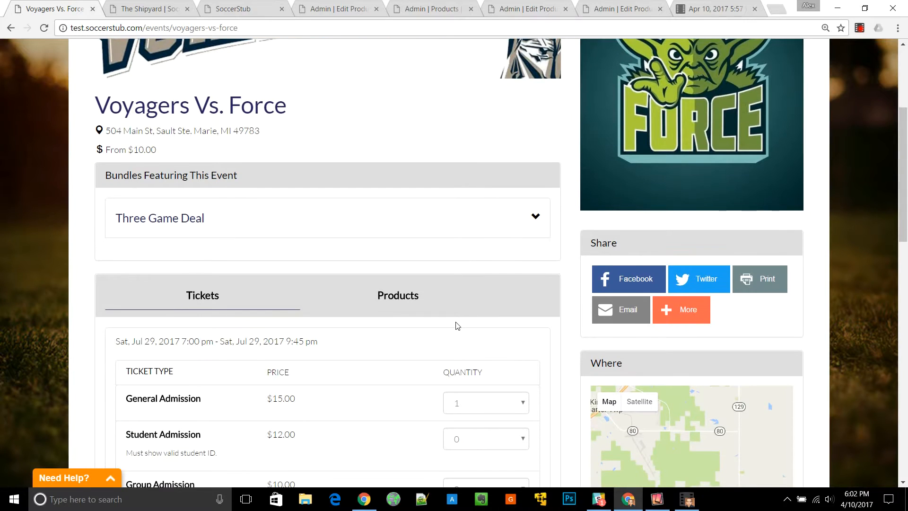
left_click(386, 294)
scroll(387, 294, "down", 3)
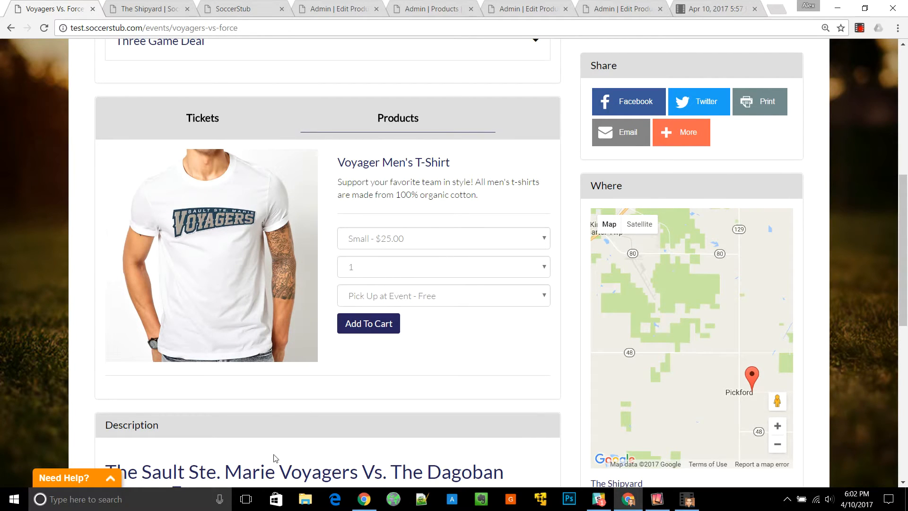
Look through the Voyager Men's T-Shirt size options on the event page without changing the size.
left_click(341, 246)
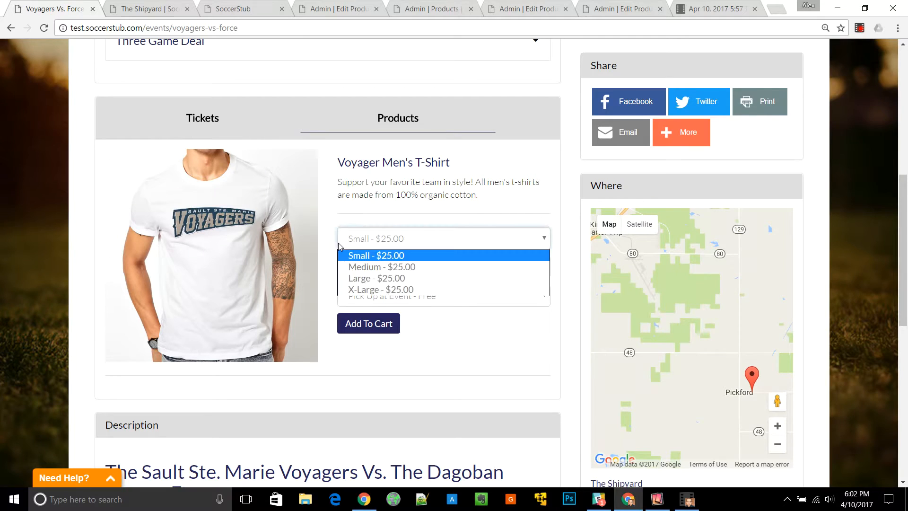
left_click(342, 245)
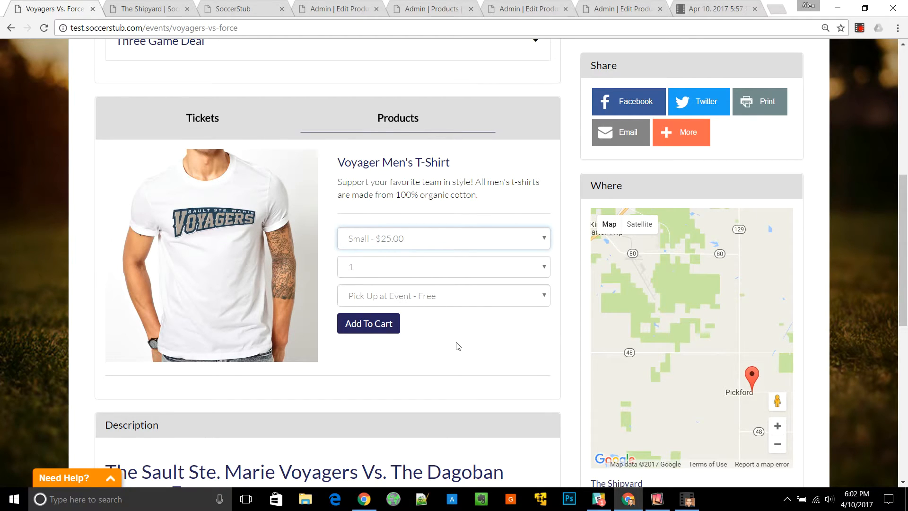
scroll(456, 347, "up", 4)
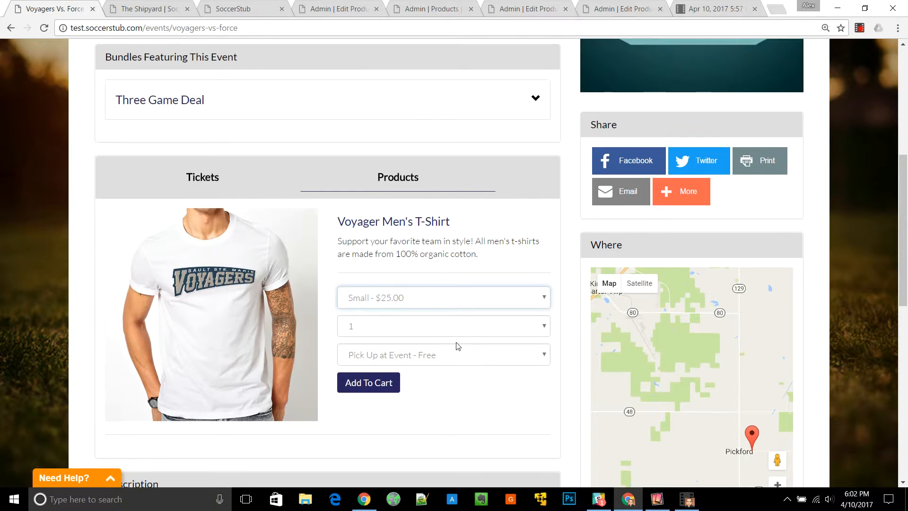
Switch to The Shipyard venue page and look over its Three Game Deal bundle and upcoming events.
left_click(134, 8)
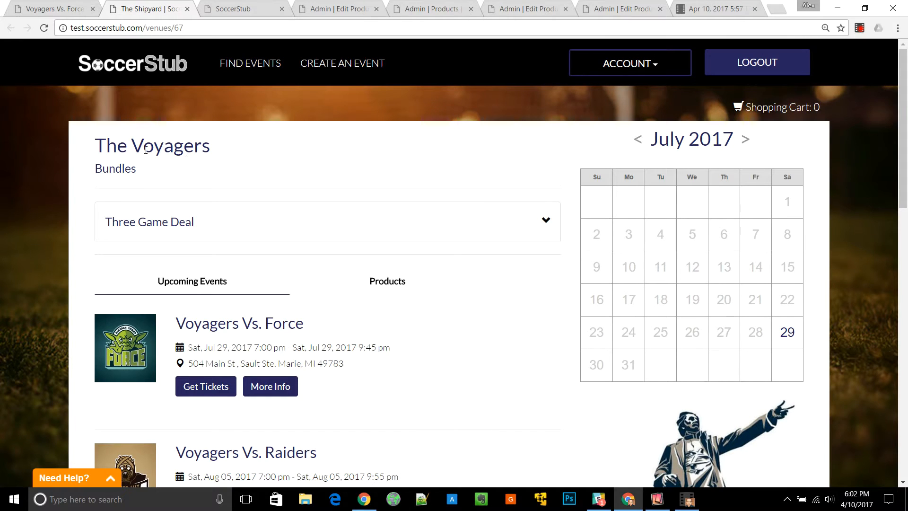
scroll(190, 207, "down", 1)
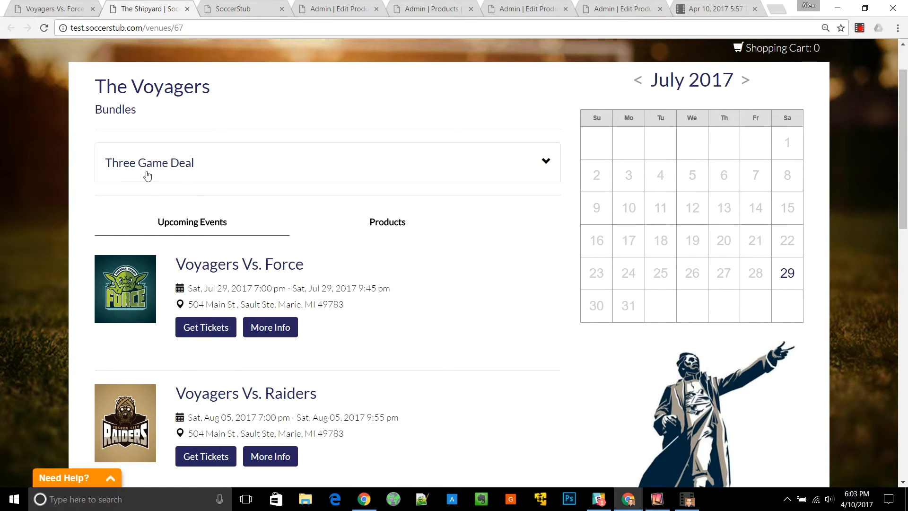
scroll(252, 369, "down", 1)
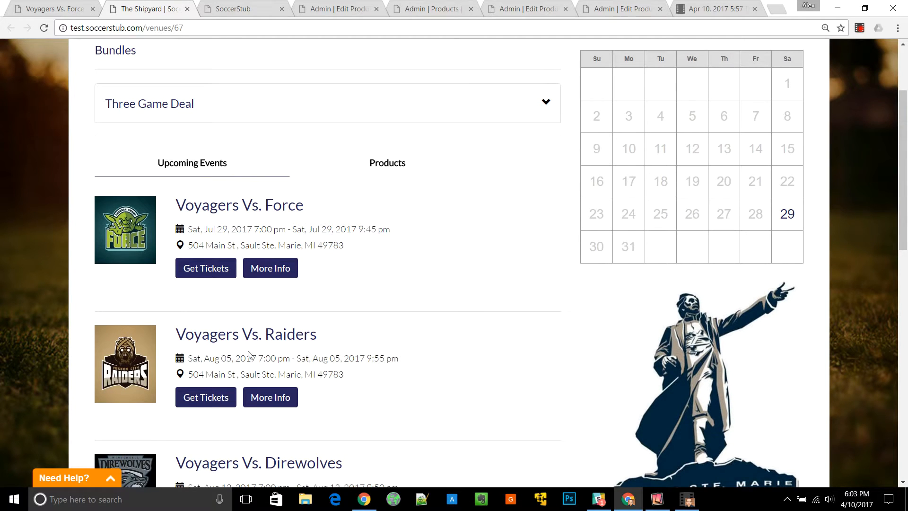
scroll(229, 314, "up", 1)
left_click(164, 163)
left_click(164, 162)
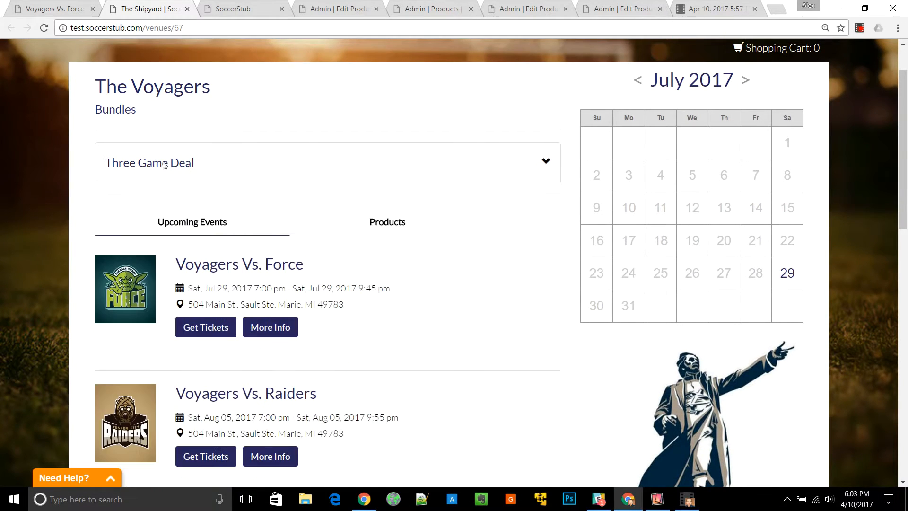
View the products offered on the venue page and return to its upcoming events.
left_click(391, 218)
scroll(314, 316, "down", 1)
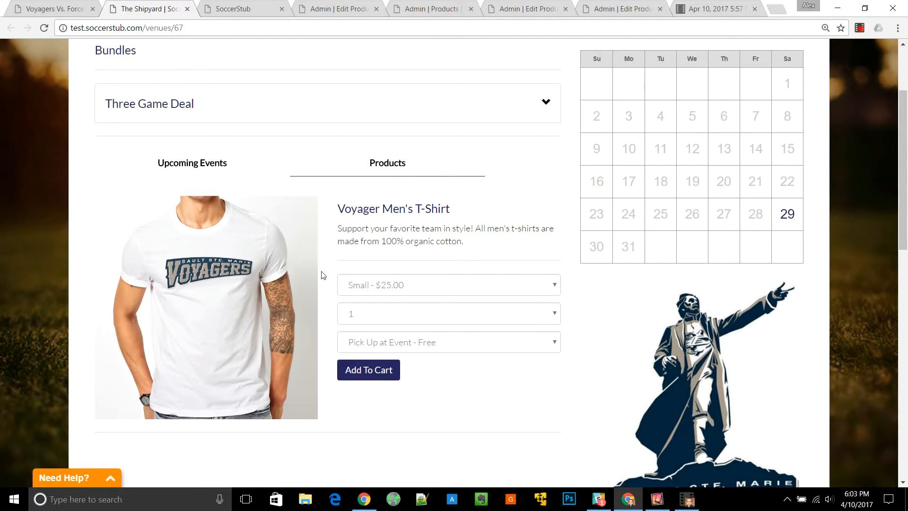
left_click(218, 174)
Minimize the browser and close the Reflector windows mirroring the cast device.
key("alt+Tab")
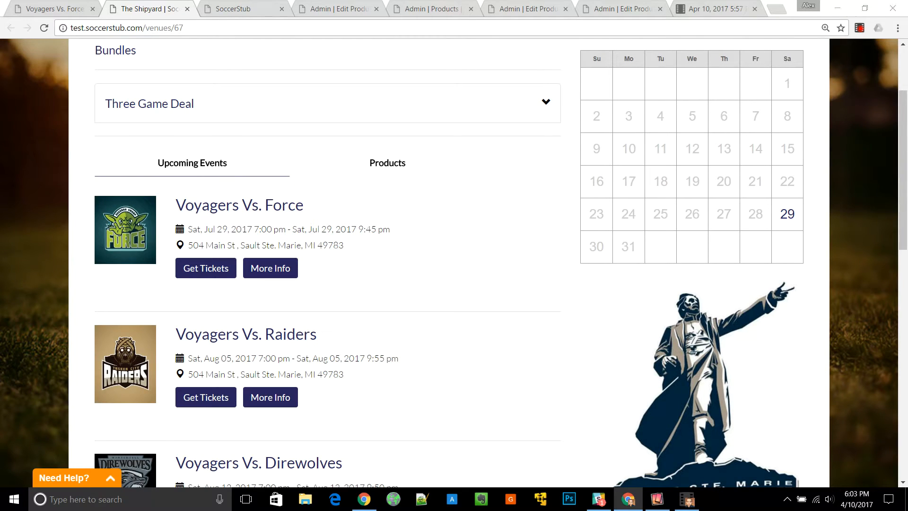
left_click(837, 8)
left_click_drag(907, 217, 456, 327)
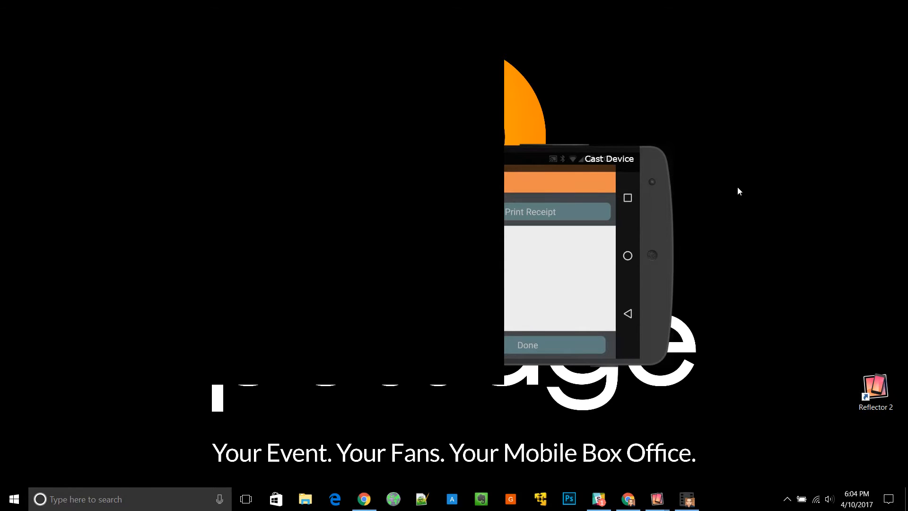
mouse_move(657, 499)
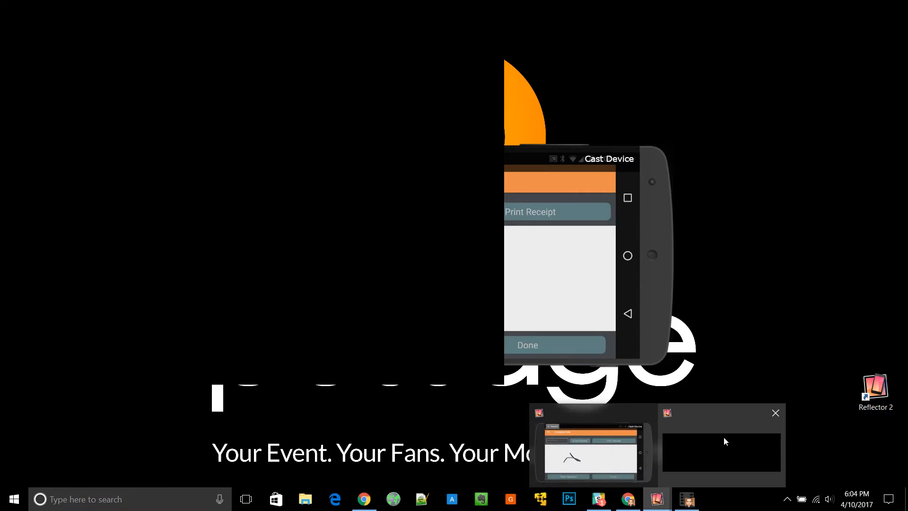
left_click(783, 418)
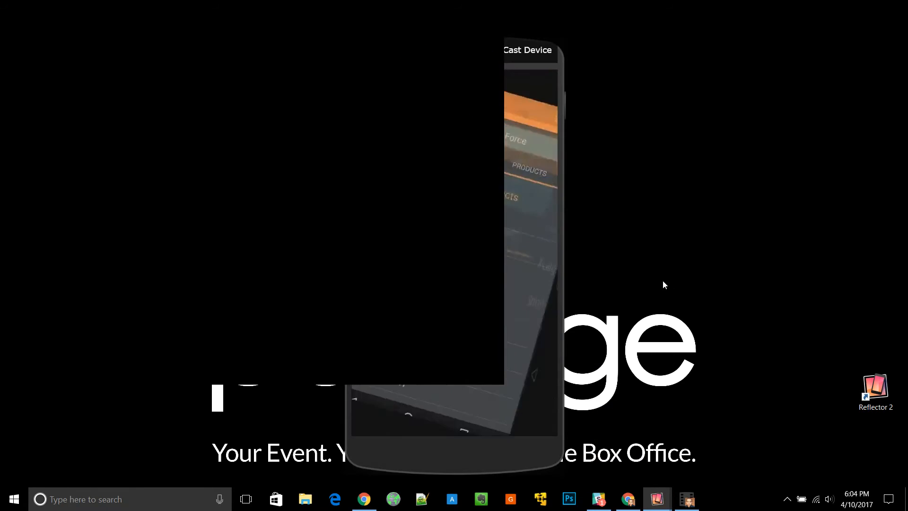
mouse_move(657, 499)
left_click(741, 412)
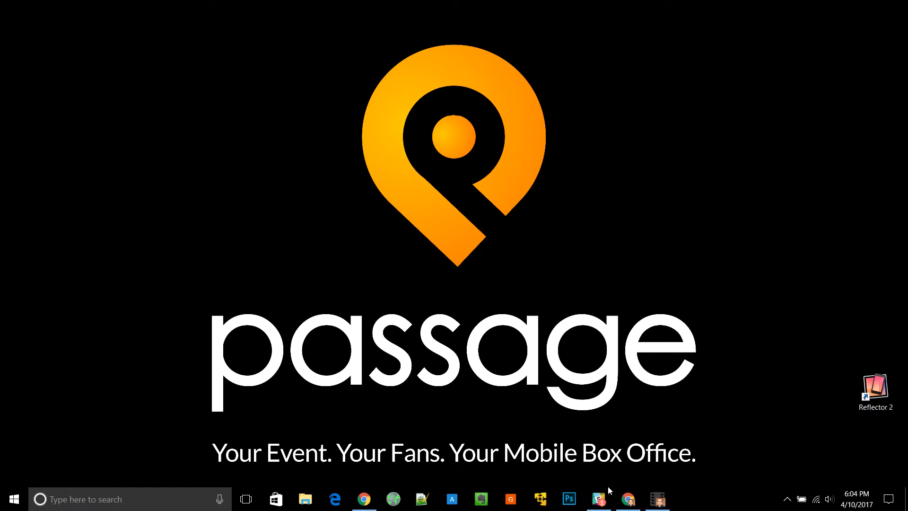
Bring the browser back and switch to the SoccerStub account's Upcoming Events page.
left_click(627, 501)
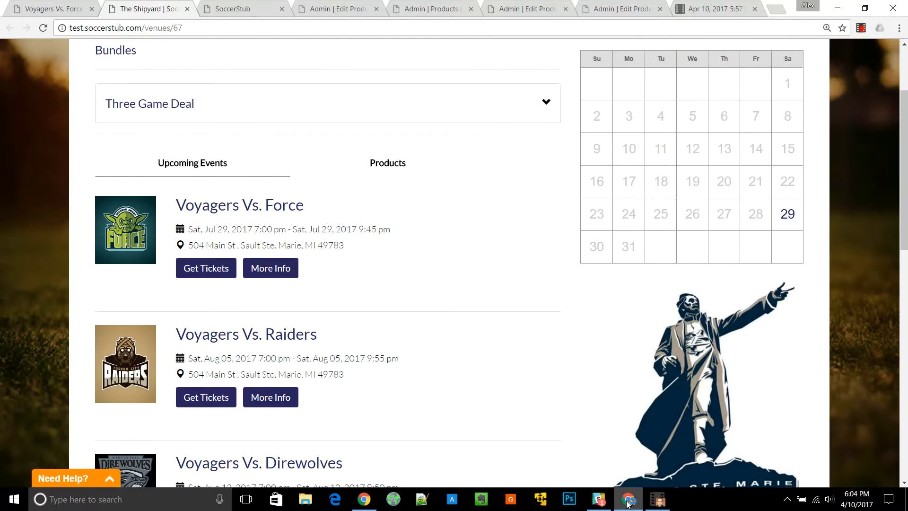
left_click(245, 7)
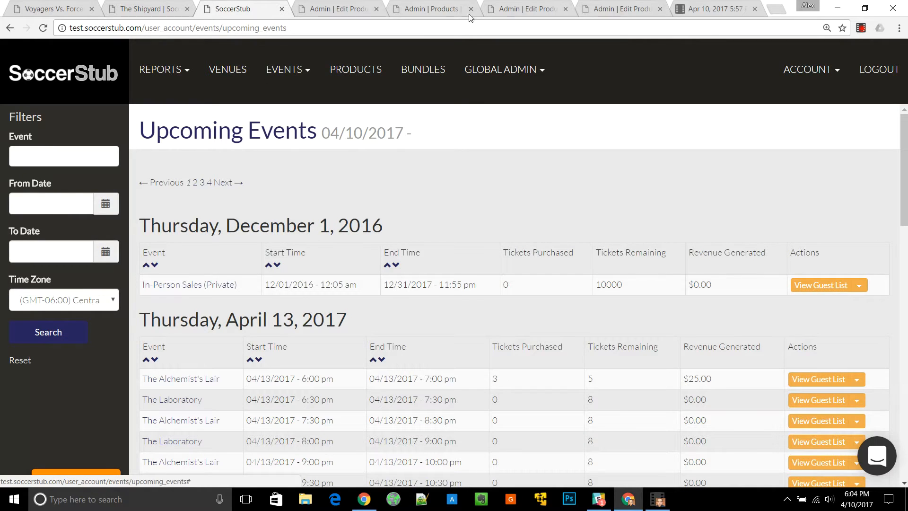
View the account options, including Admin, on The Shipyard venue page and return to the admin Upcoming Events page.
left_click(160, 4)
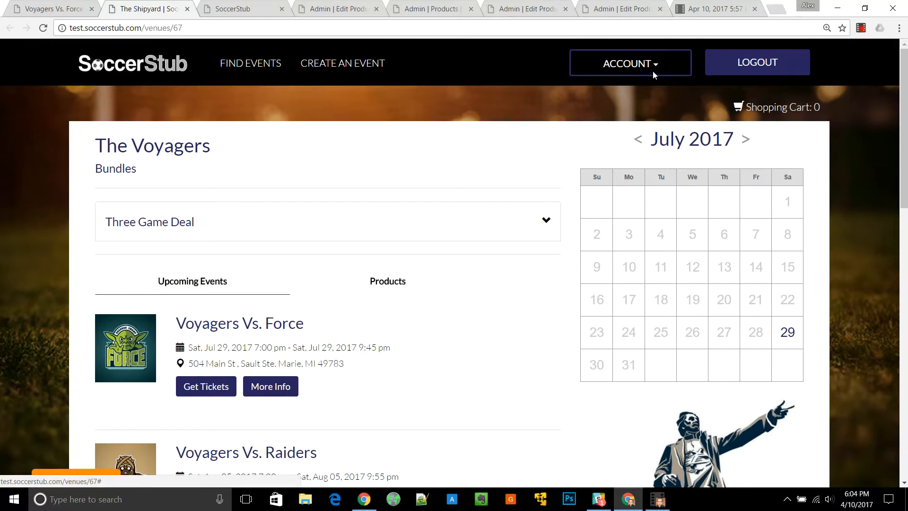
left_click(653, 70)
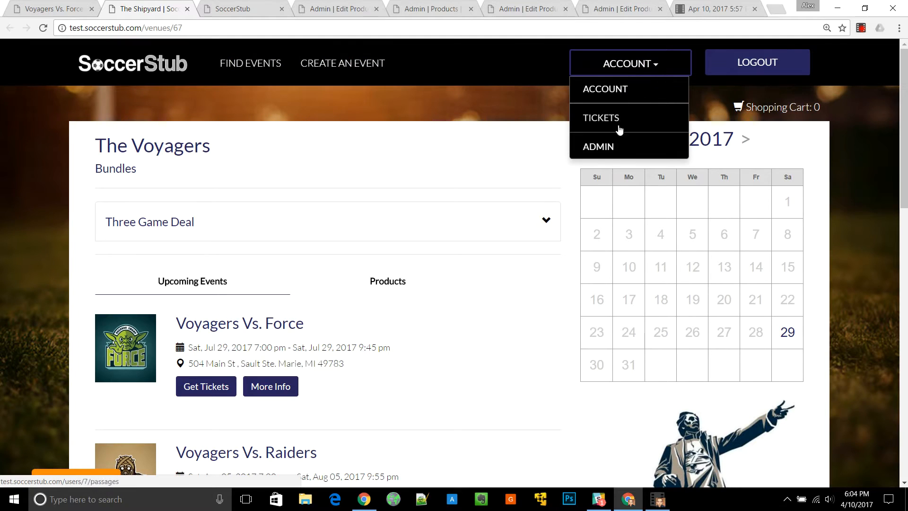
left_click(608, 151)
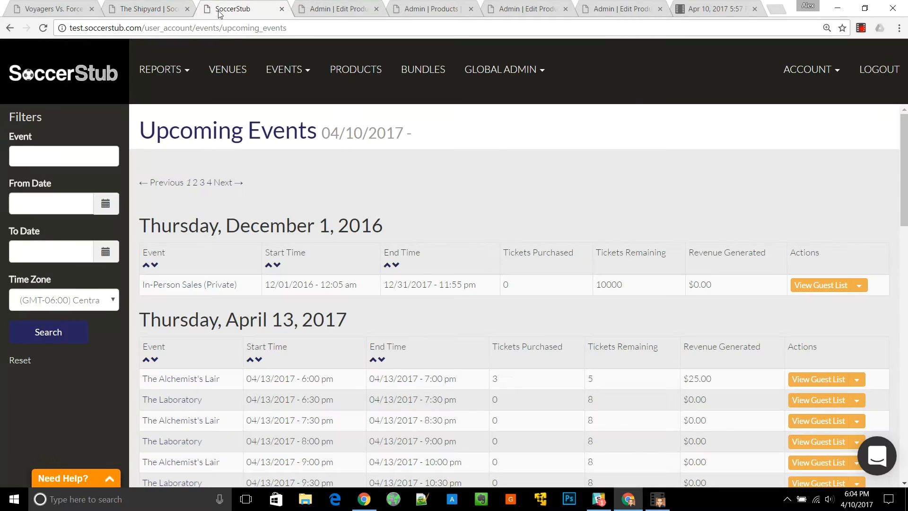
Go to the admin product list and open Voyager Men's T-Shirt for editing.
left_click(364, 67)
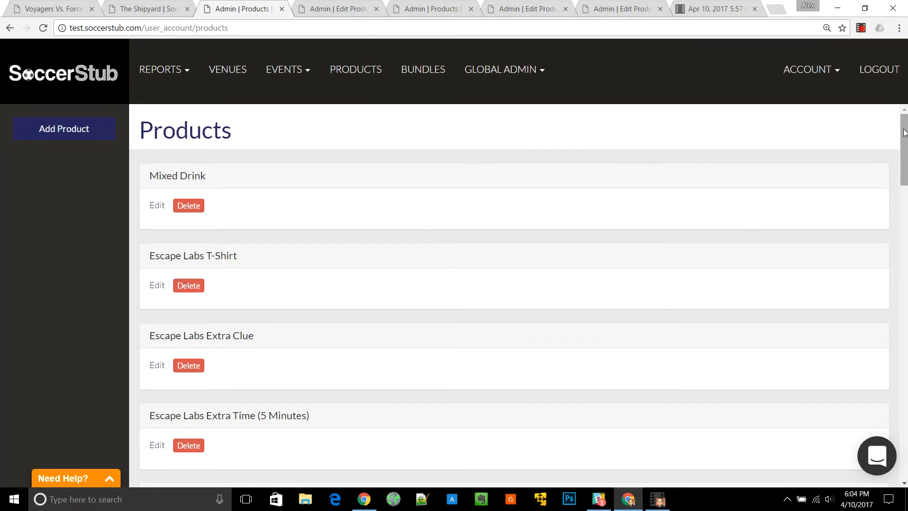
left_click_drag(904, 132, 904, 426)
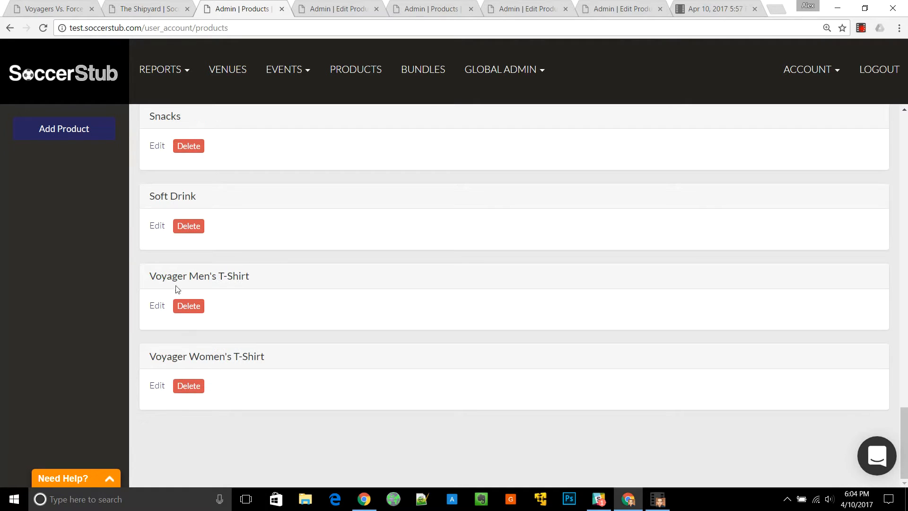
left_click(158, 306)
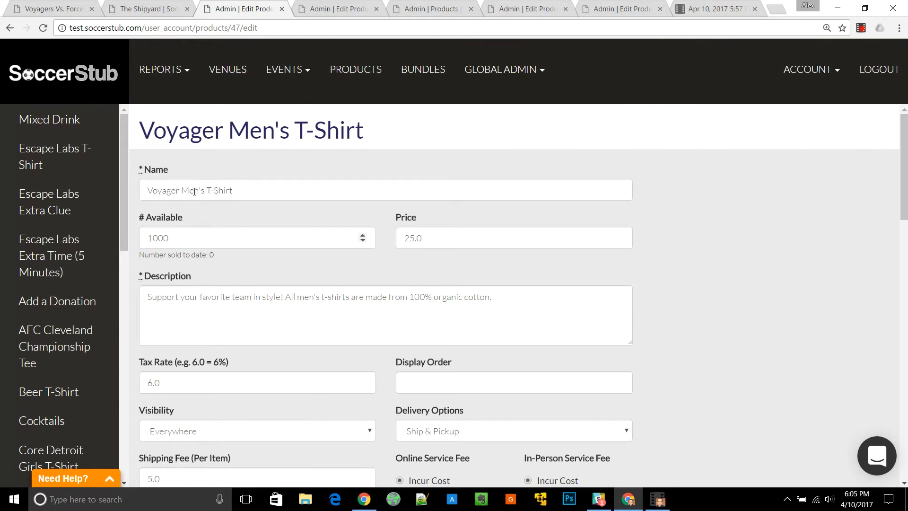
Look over the T-shirt's name, available quantity, price and description, and survey the rest of its edit form.
triple_click(260, 192)
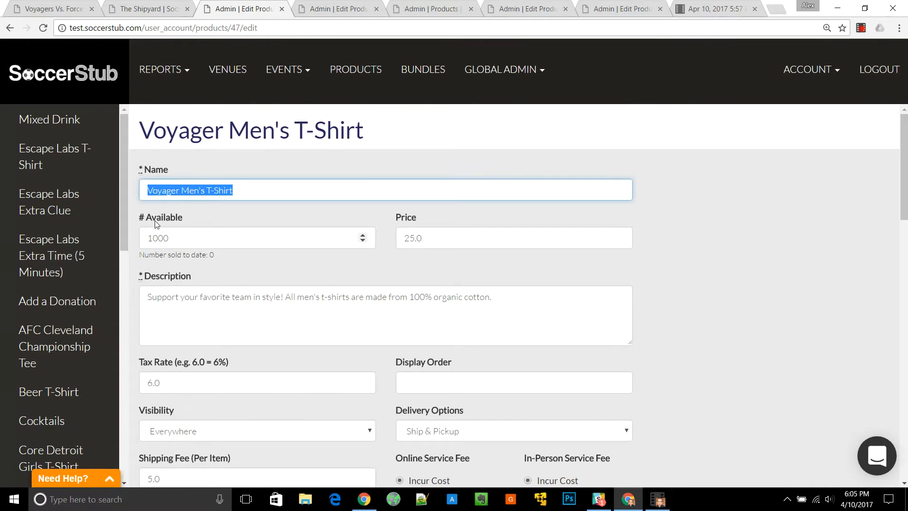
left_click_drag(171, 237, 144, 238)
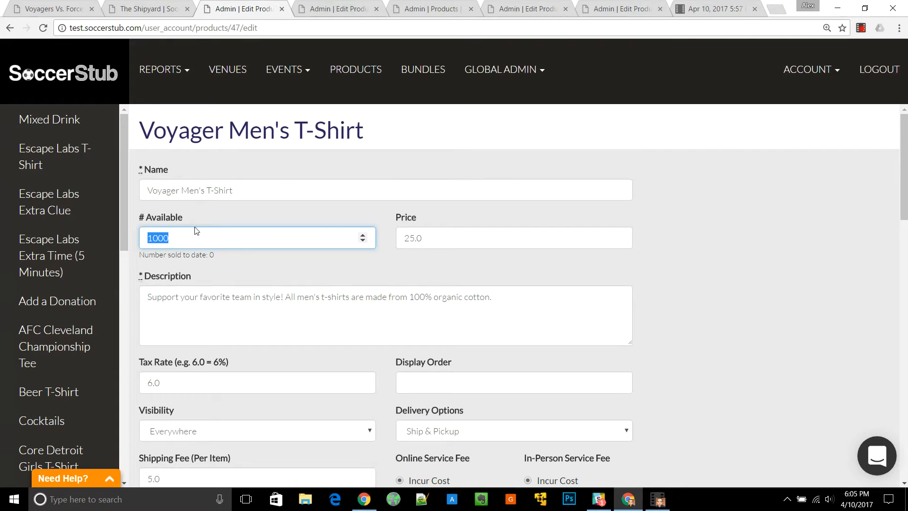
left_click_drag(183, 239, 146, 240)
key("Tab")
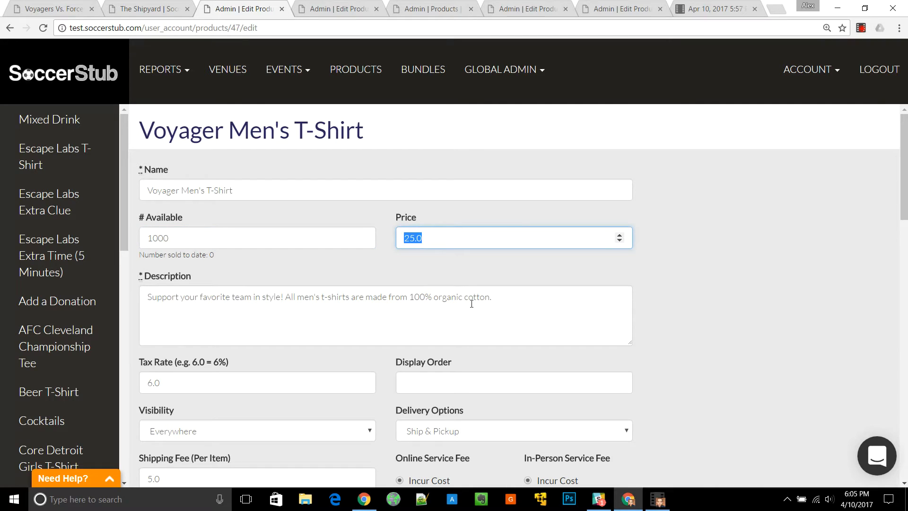
left_click_drag(495, 298, 104, 286)
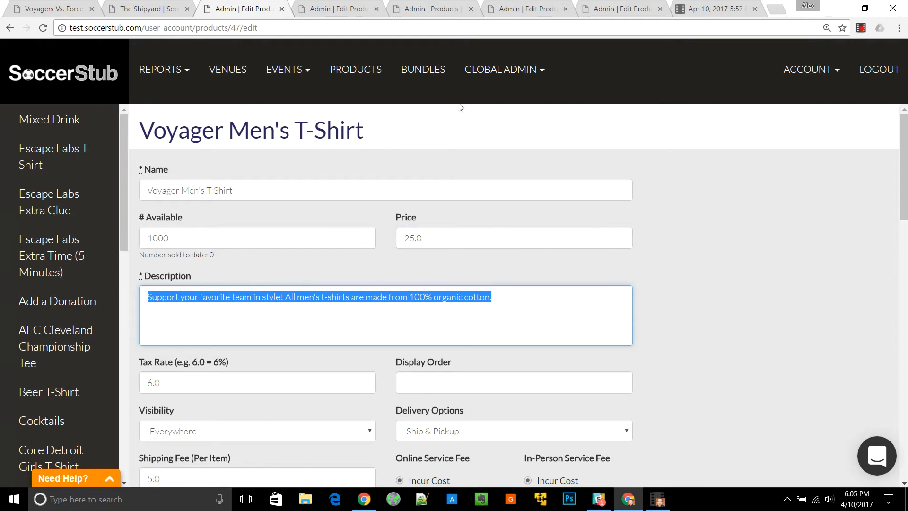
left_click_drag(901, 215, 884, 494)
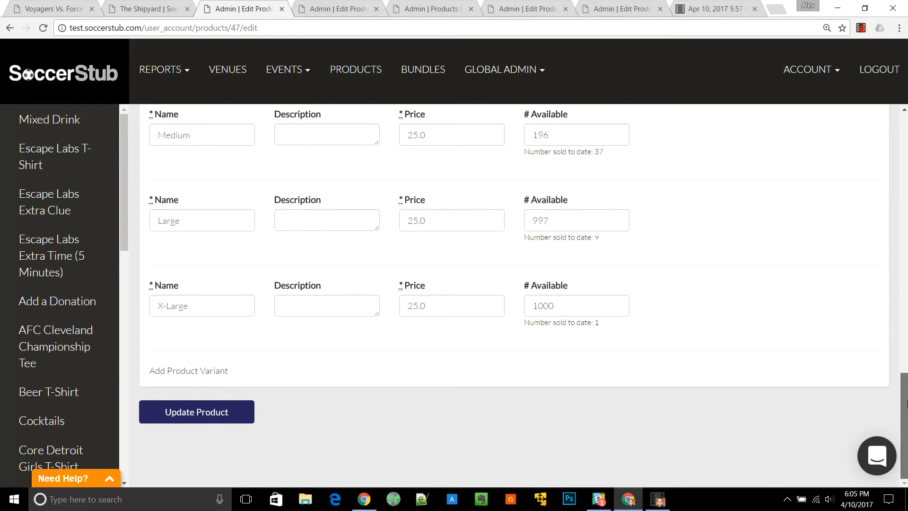
left_click_drag(907, 403, 906, 196)
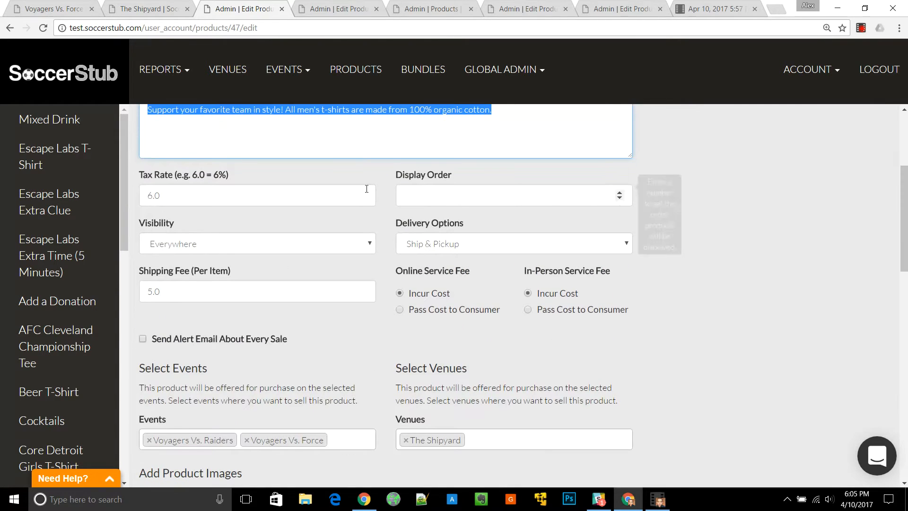
Set the T-shirt's visibility to In Person & Online Upsell.
left_click(171, 244)
left_click(172, 244)
left_click(170, 258)
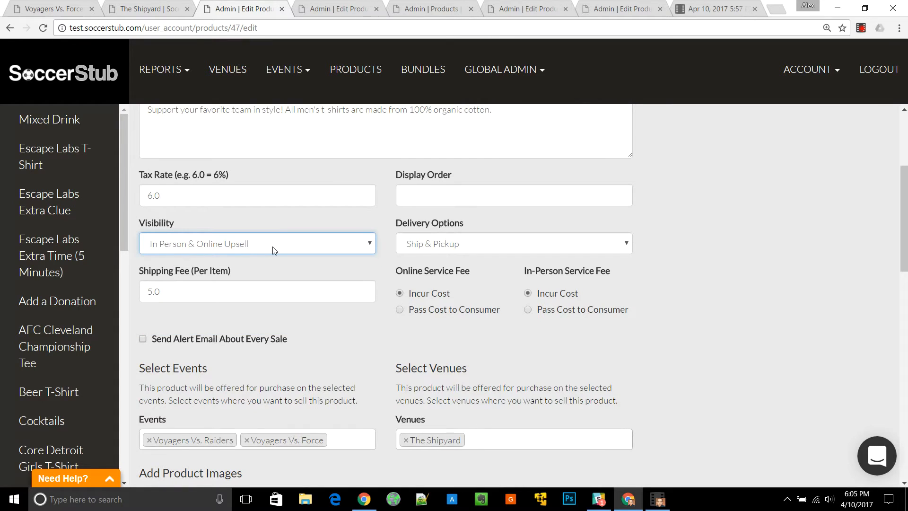
Remove Voyagers Vs. Raiders and Voyagers Vs. Force from the events selling the T-shirt.
left_click(146, 442)
left_click(147, 441)
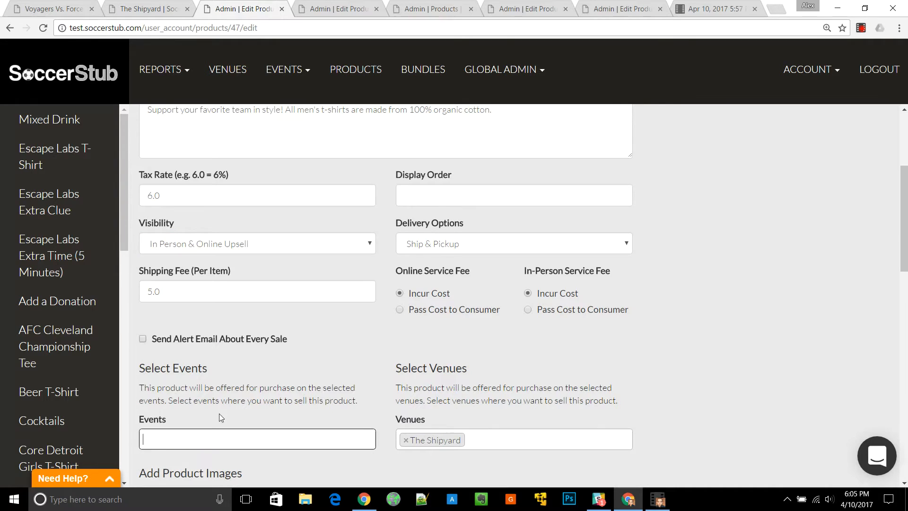
left_click(329, 417)
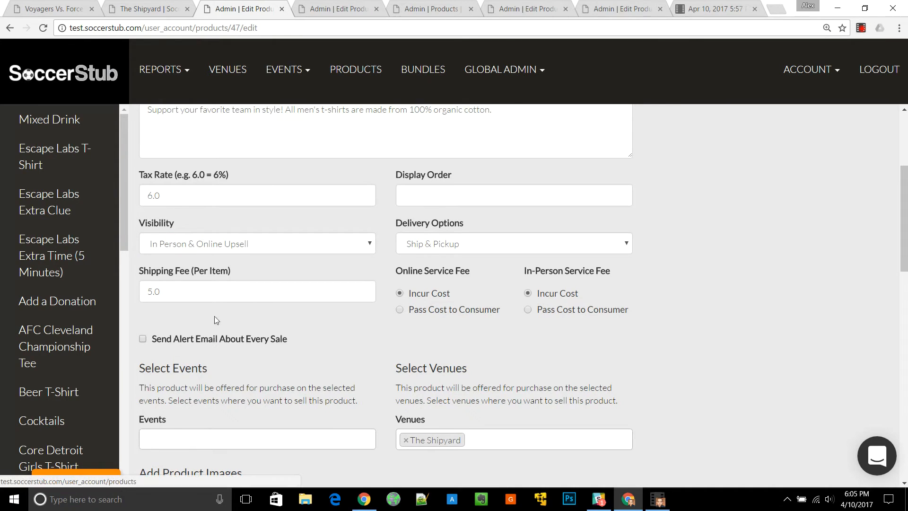
Search the events for "voyager" and add Voyagers Vs. Force as an event selling the T-shirt.
scroll(241, 385, "down", 1)
left_click(173, 383)
type("vo")
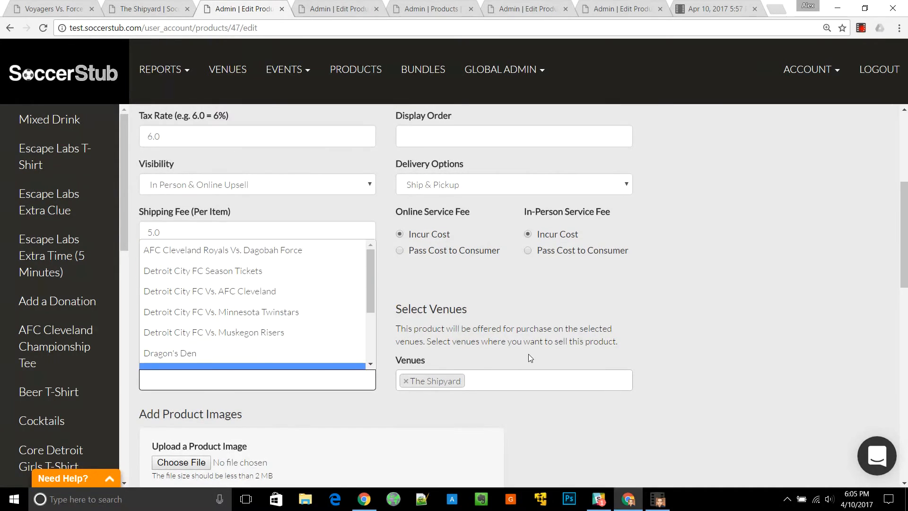
type("yager")
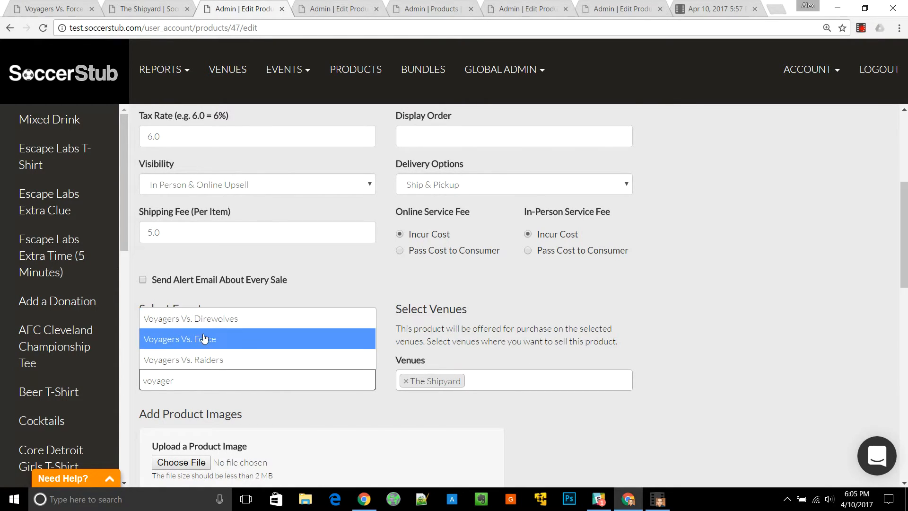
left_click(178, 345)
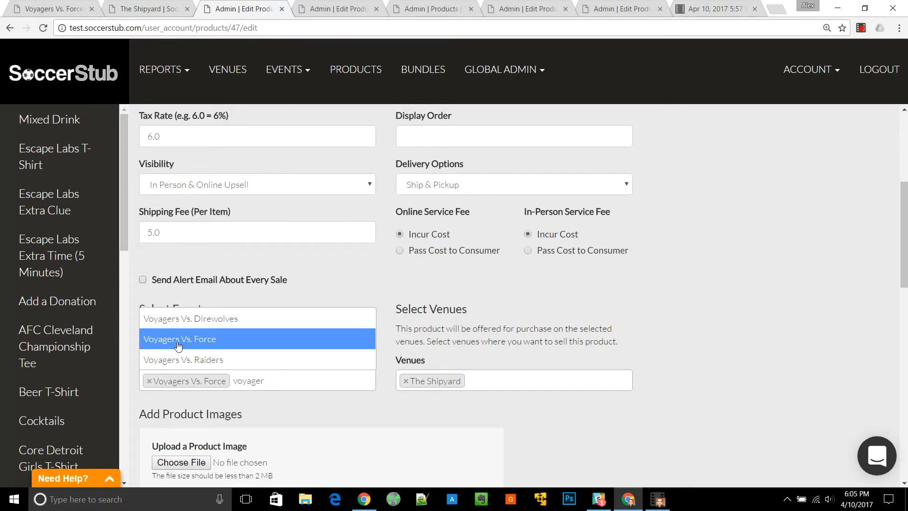
left_click(246, 410)
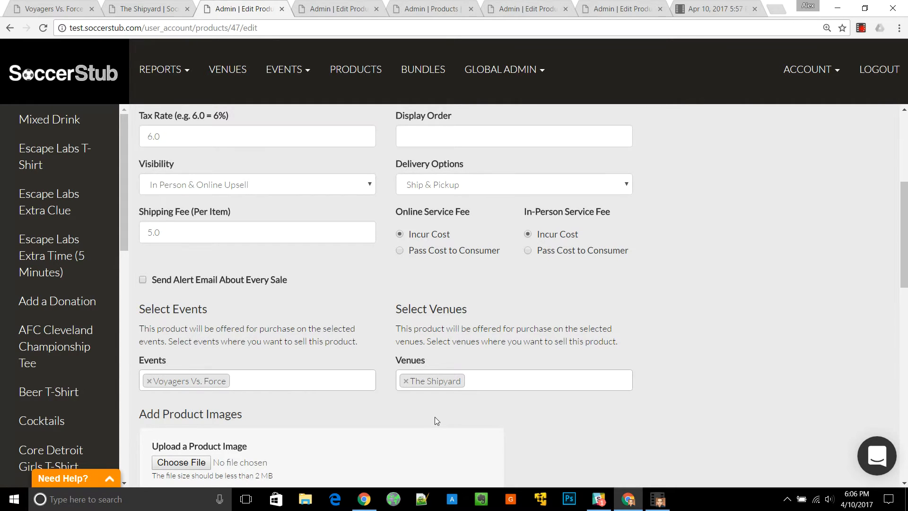
View the product image section, opening the image file chooser and cancelling it without choosing a file.
scroll(435, 416, "down", 3)
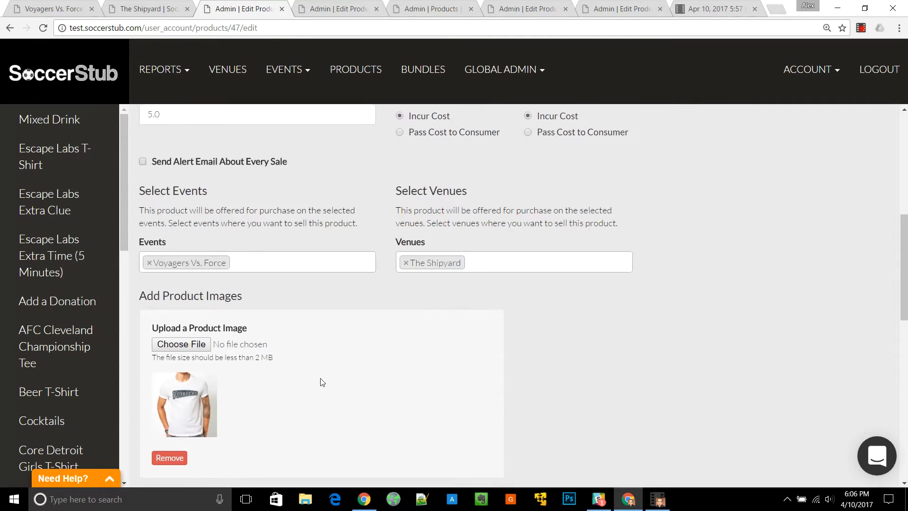
scroll(179, 324, "down", 1)
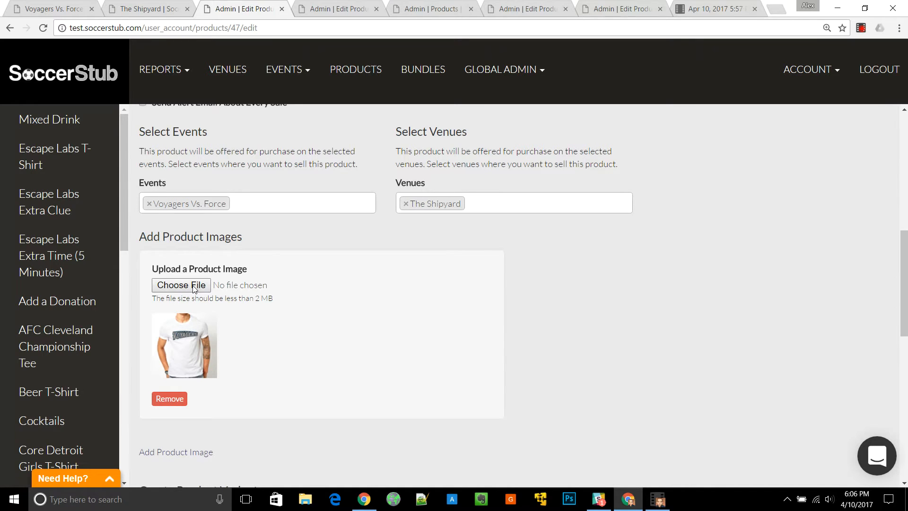
left_click(193, 285)
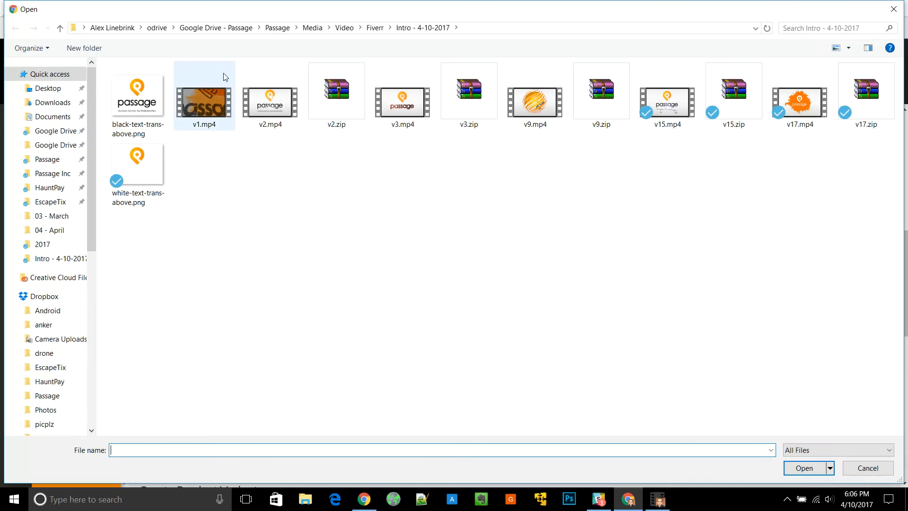
left_click(856, 473)
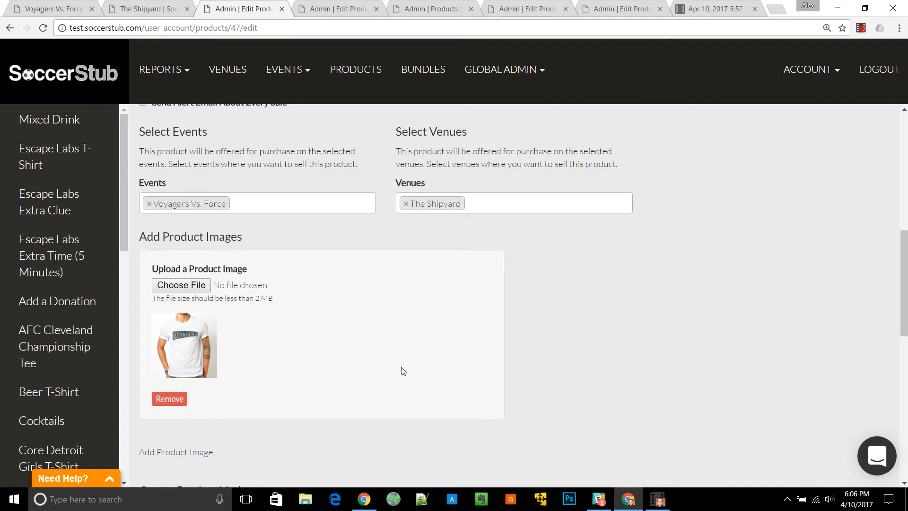
Look over the Create Product Variants section and its option for adding another variant.
scroll(403, 372, "down", 7)
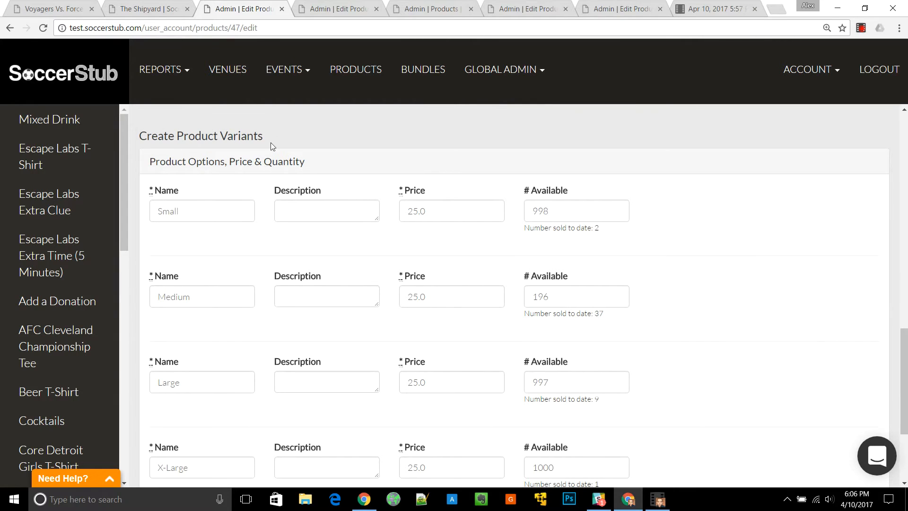
left_click_drag(273, 134, 144, 140)
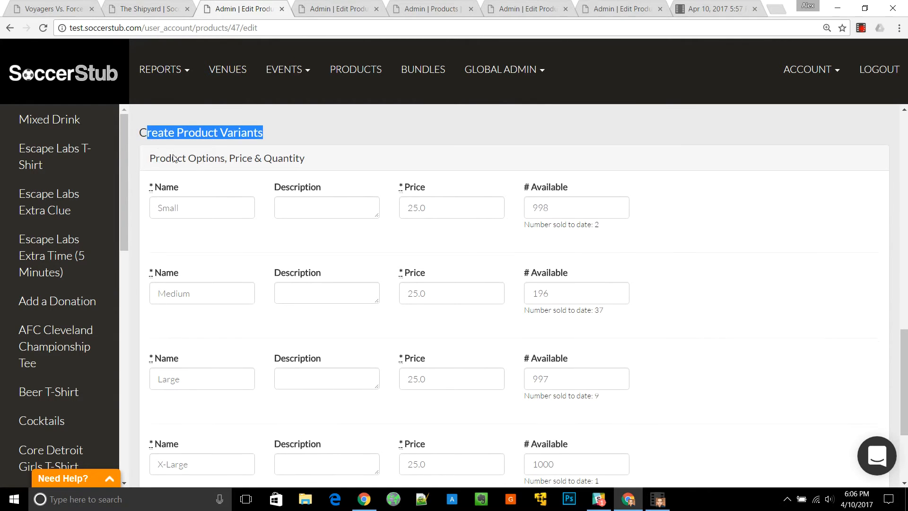
scroll(172, 157, "down", 3)
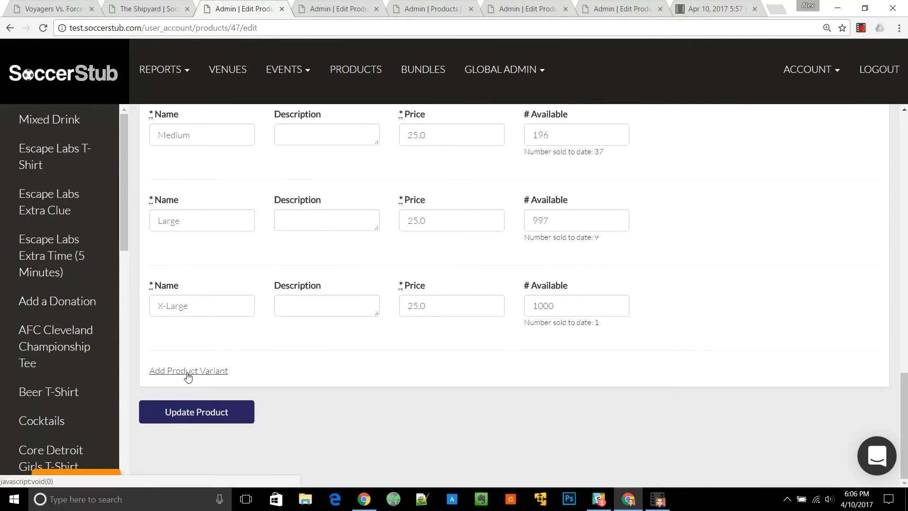
scroll(188, 376, "up", 4)
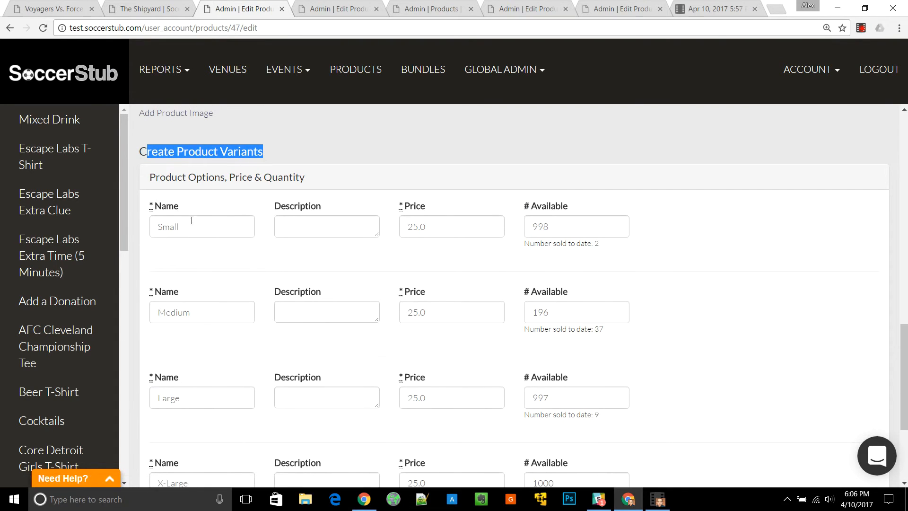
Examine the Small variant's name, description, price and available quantity fields.
left_click(197, 226)
left_click(637, 219)
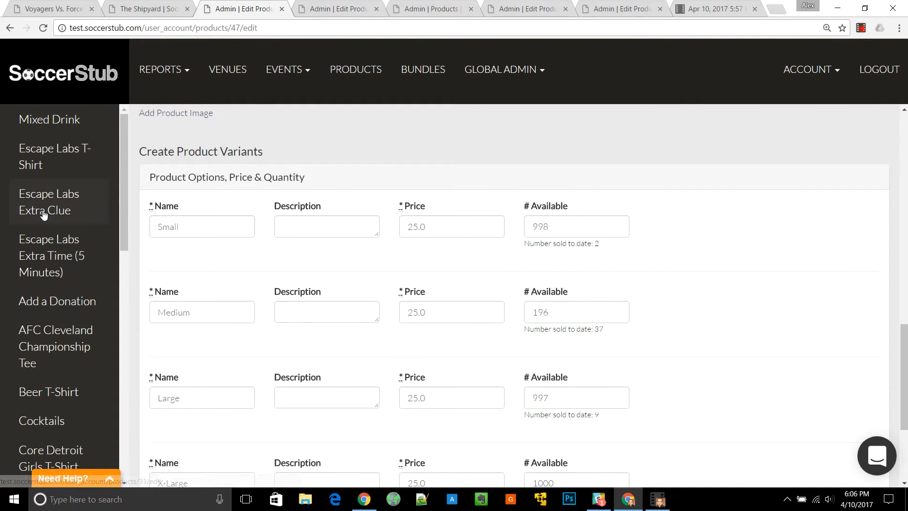
double_click(207, 221)
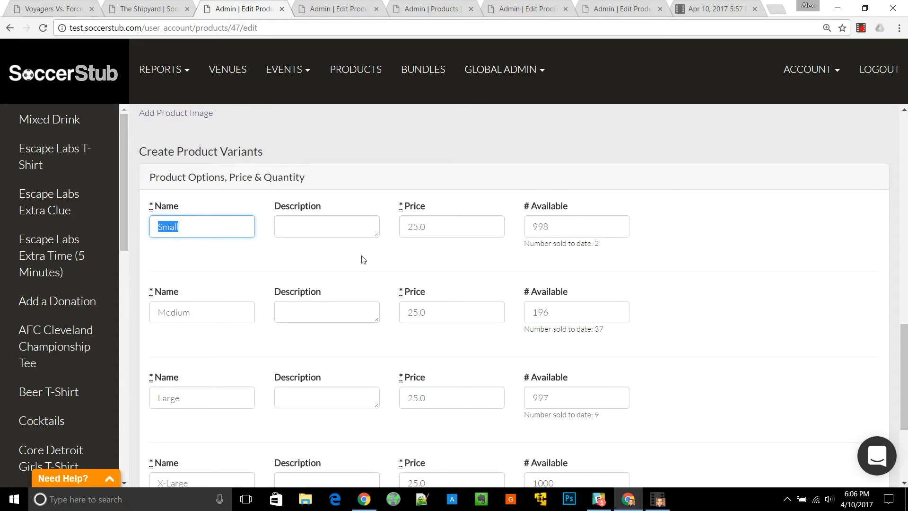
left_click(340, 230)
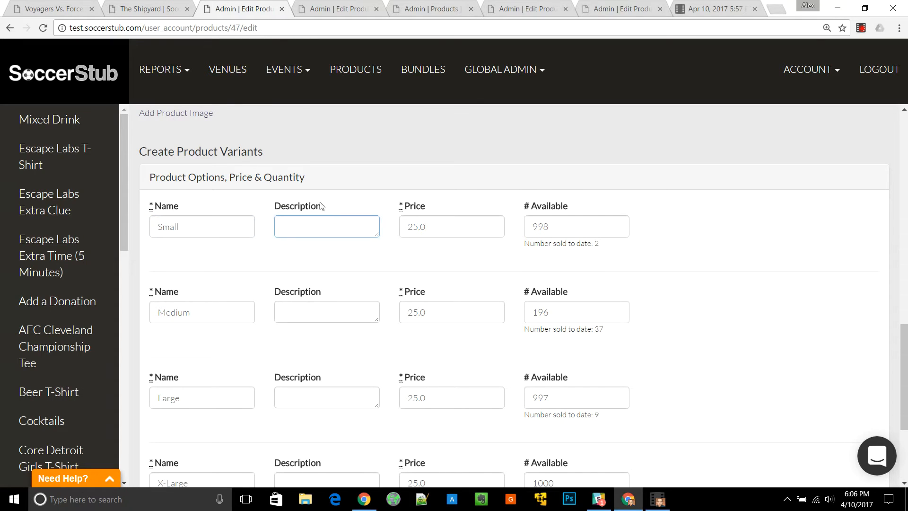
left_click_drag(323, 206, 273, 206)
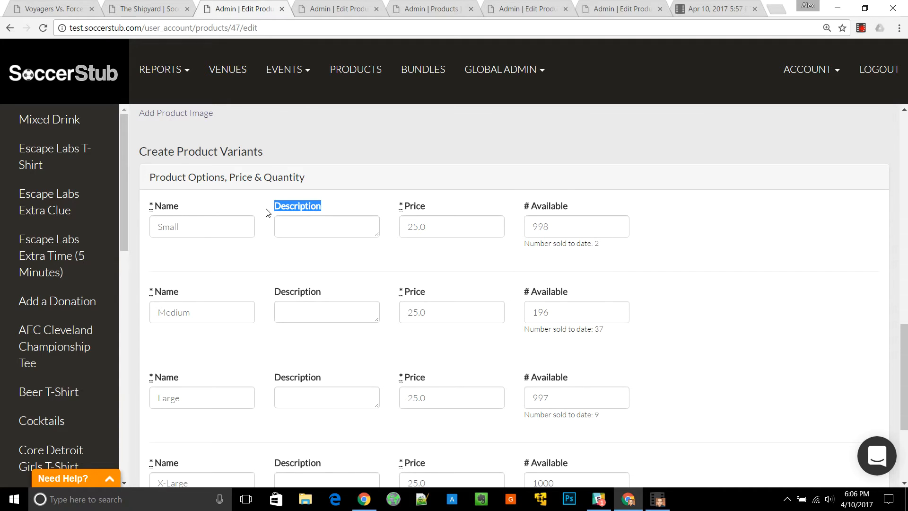
left_click(433, 204)
left_click_drag(429, 225, 387, 240)
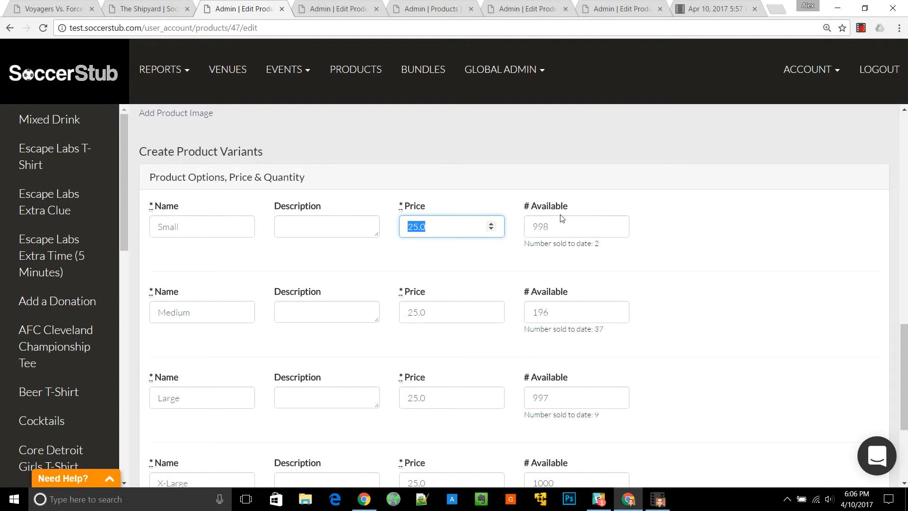
left_click_drag(569, 206, 513, 228)
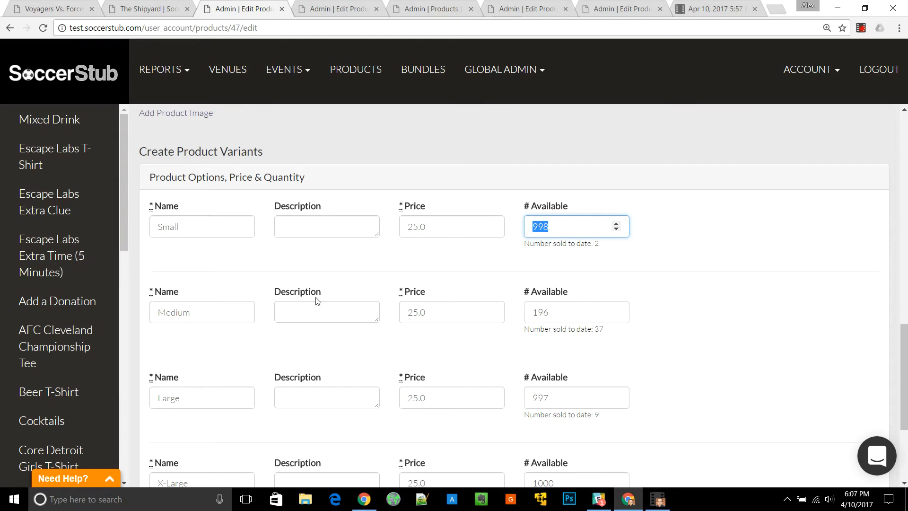
Review the remaining size variants and switch to the Voyagers Vs. Force event page.
left_click(238, 279)
scroll(215, 334, "down", 1)
scroll(215, 334, "down", 2)
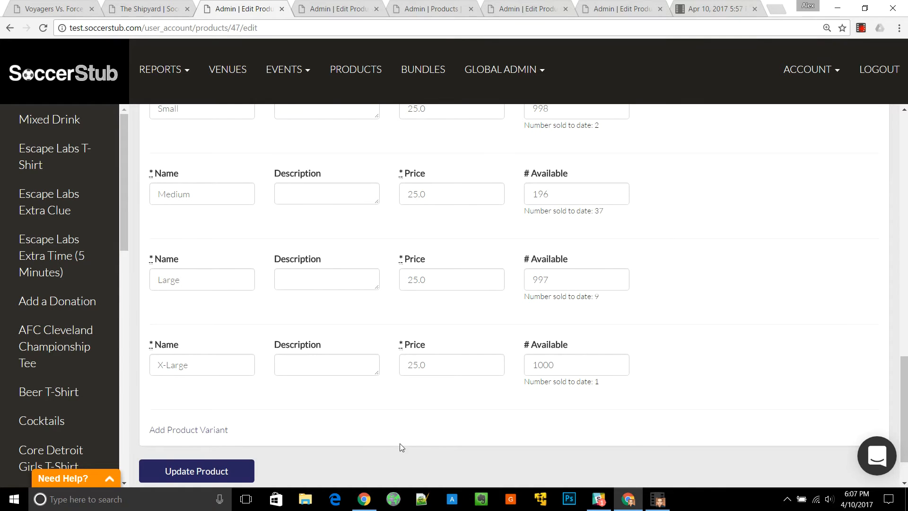
scroll(399, 445, "up", 1)
left_click(66, 7)
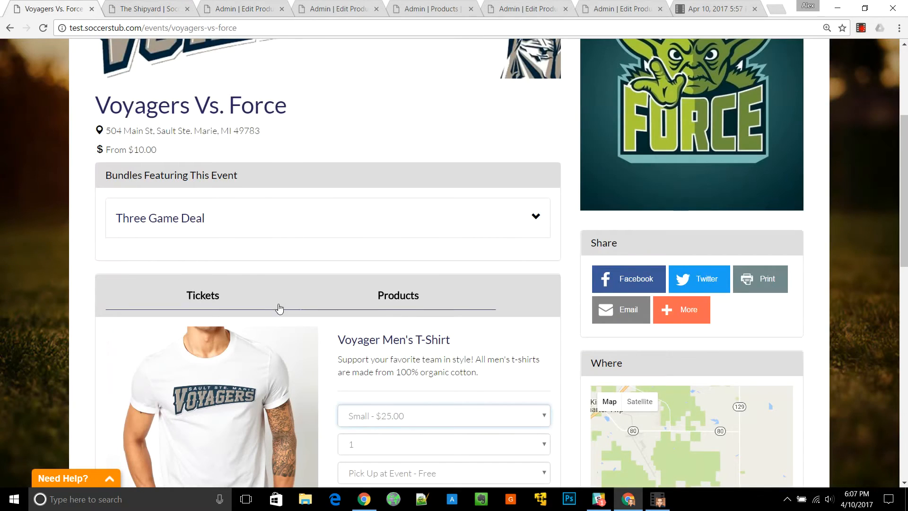
Look over the Voyager Men's T-Shirt size options in the product listing on the Voyagers Vs. Force event page.
scroll(277, 308, "down", 2)
left_click(363, 303)
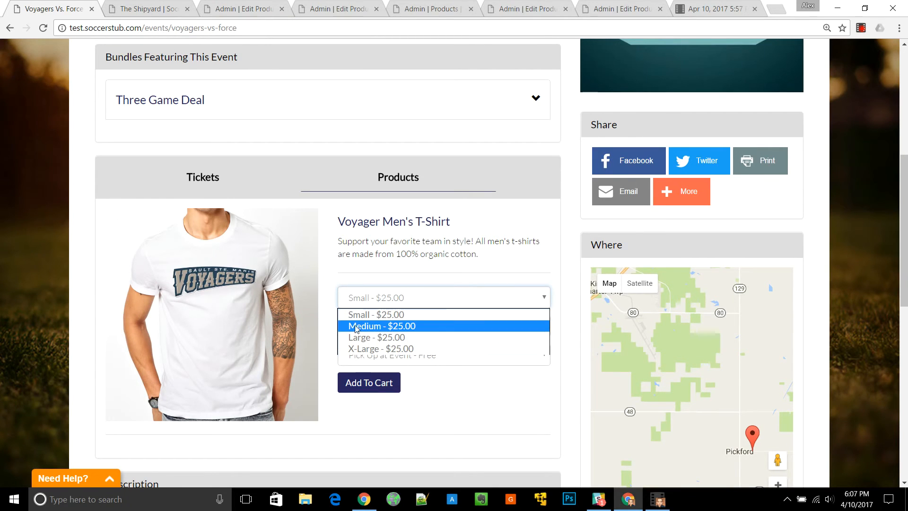
left_click(362, 261)
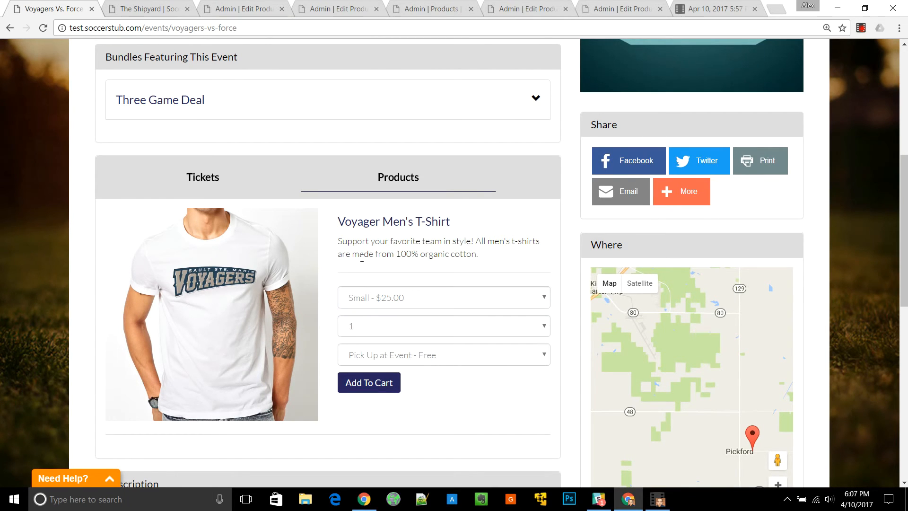
left_click(79, 6)
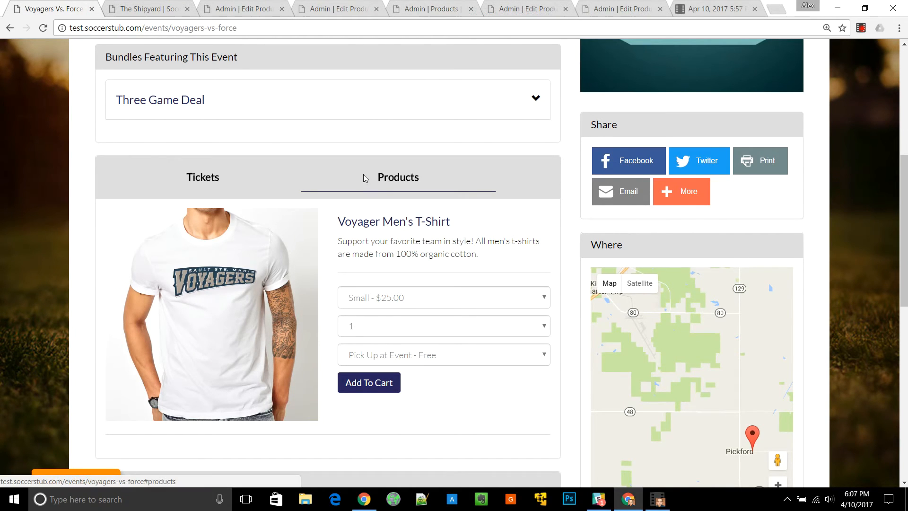
left_click_drag(366, 176, 428, 146)
Switch to the Voyager Men's T-Shirt edit page and examine its Tax Rate and Display Order fields.
left_click(495, 4)
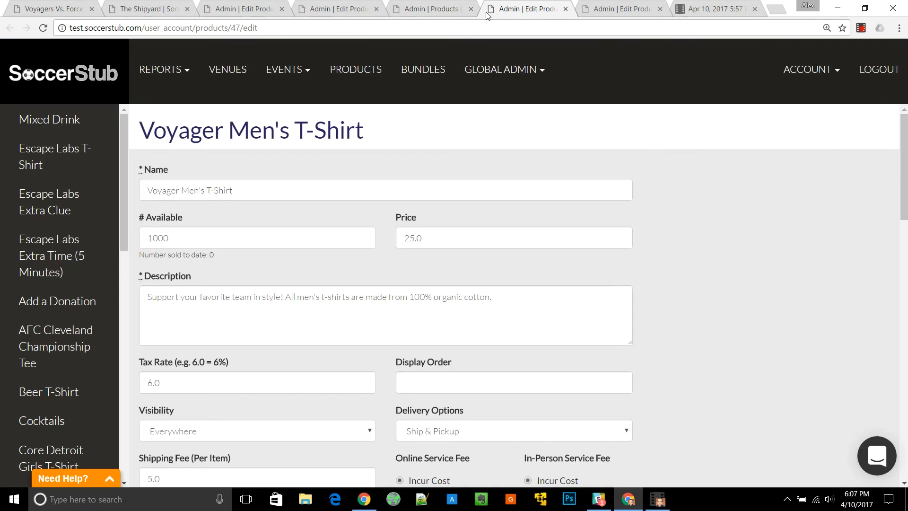
scroll(550, 232, "down", 1)
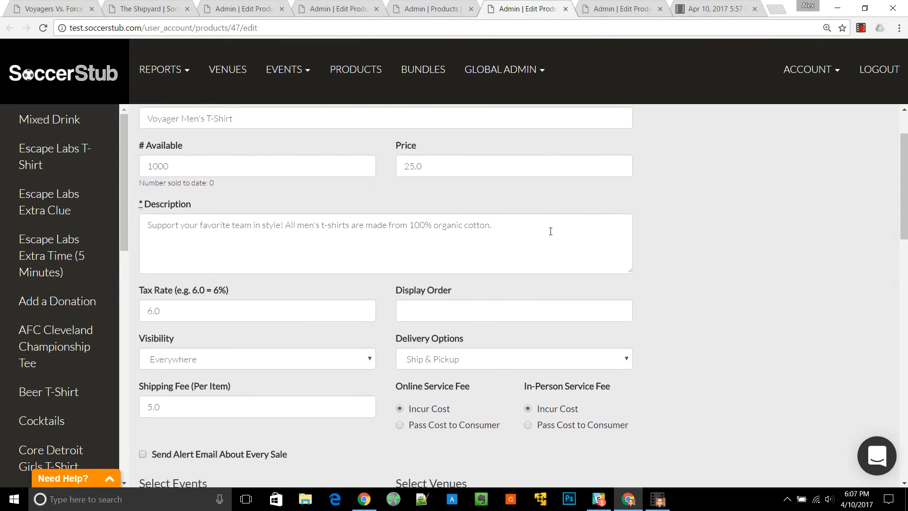
left_click_drag(189, 297, 133, 292)
left_click_drag(229, 243, 138, 245)
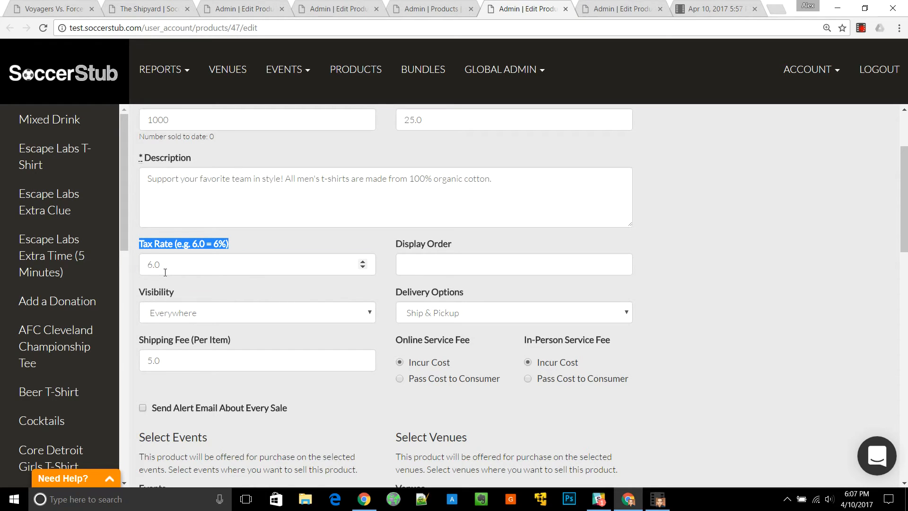
left_click(165, 273)
left_click_drag(165, 272, 143, 277)
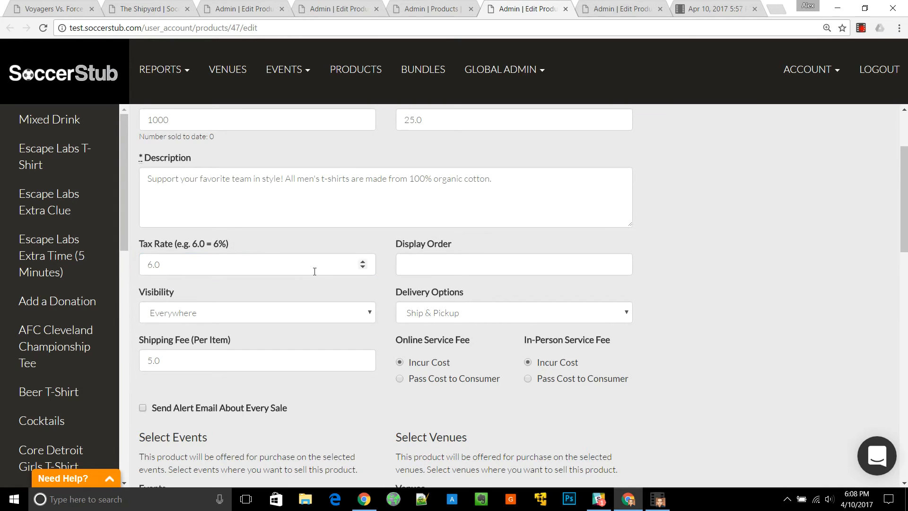
left_click(460, 270)
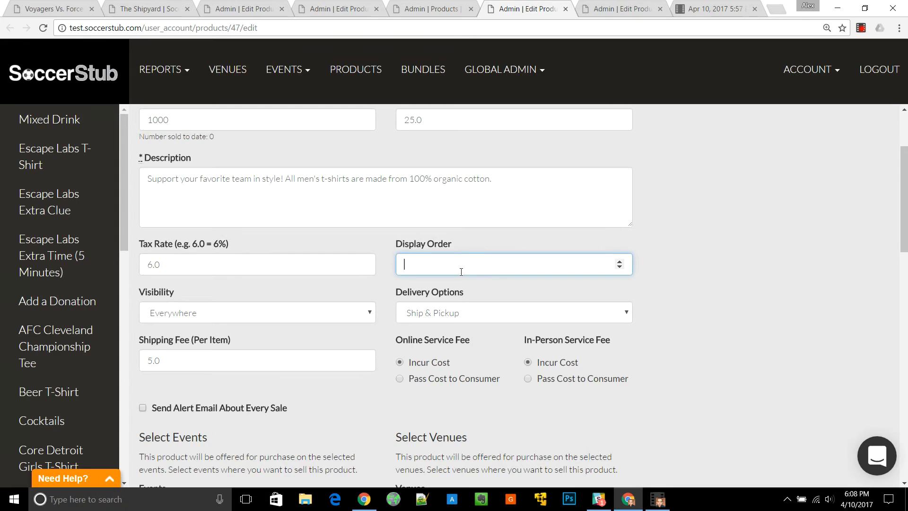
Review the product's visibility choices, keeping Everywhere, and view its delivery options without changing them.
left_click(254, 320)
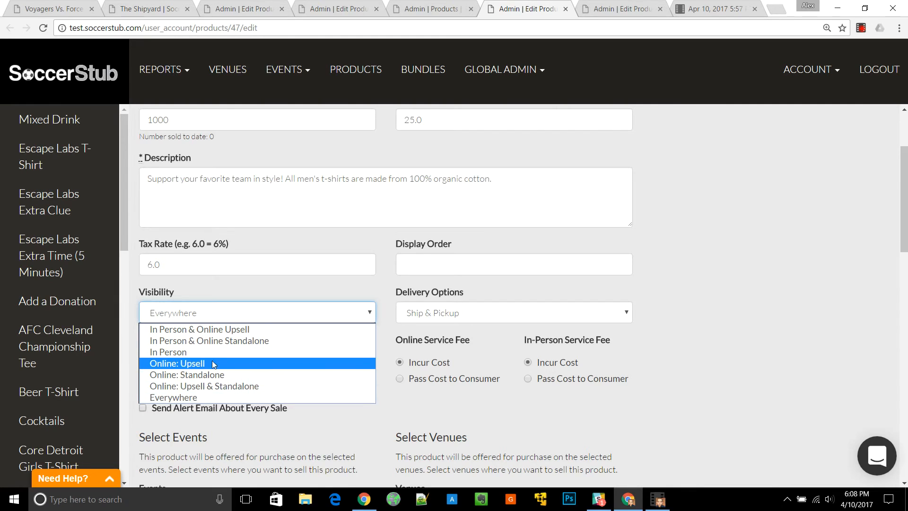
left_click(202, 399)
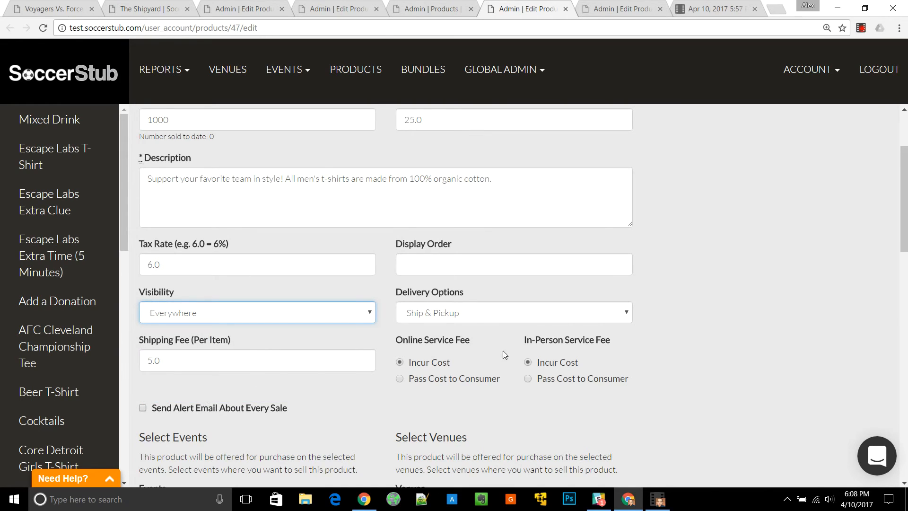
left_click_drag(473, 294, 398, 297)
left_click(429, 314)
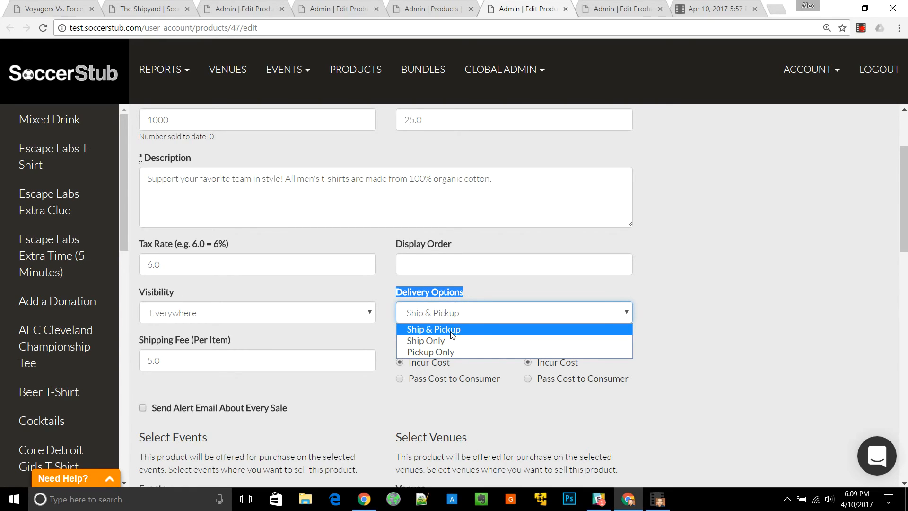
left_click(800, 316)
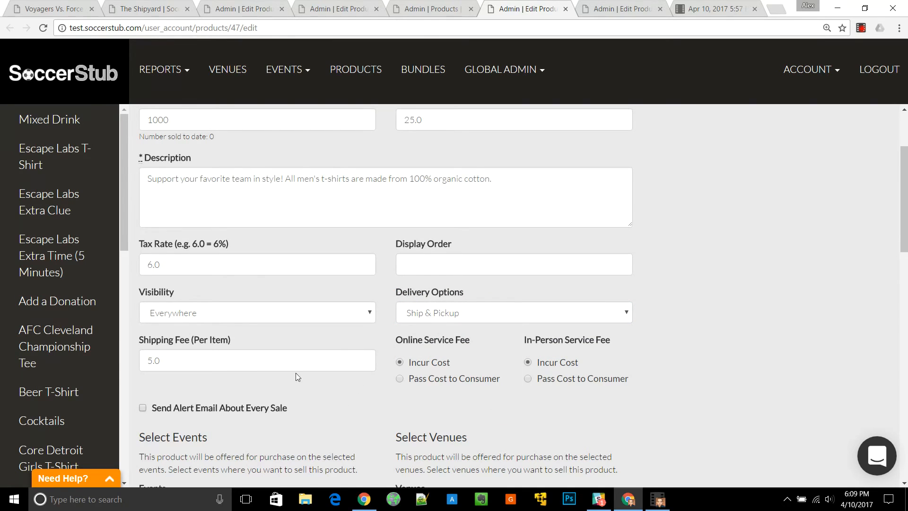
Examine the per-item shipping fee, the online and in-person service fee settings, and the sale alert email option.
left_click_drag(222, 365, 130, 374)
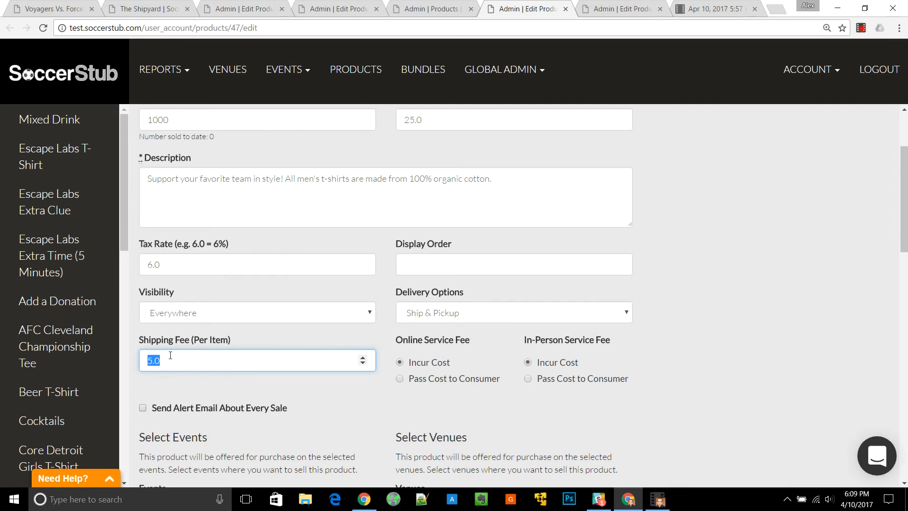
left_click(213, 386)
scroll(212, 387, "down", 1)
mouse_move(436, 281)
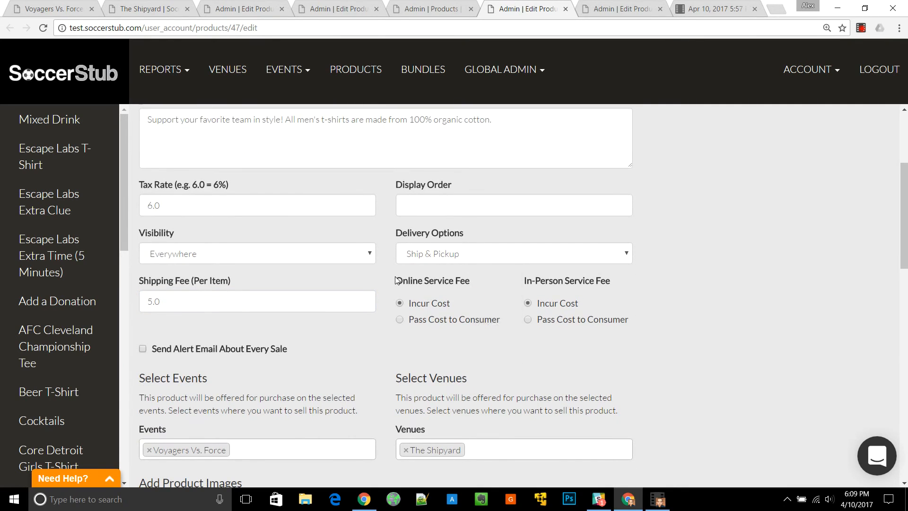
left_click_drag(395, 281, 588, 282)
left_click(589, 282)
left_click(280, 348)
Look over the Select Events and Select Venues sections of the product form.
scroll(276, 348, "down", 3)
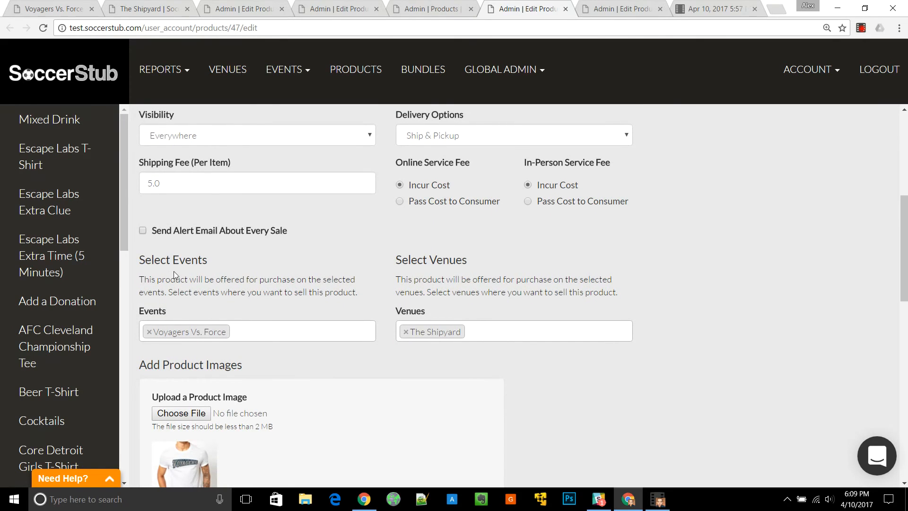
double_click(143, 311)
left_click_drag(440, 317, 396, 311)
left_click(336, 305)
Remove the Voyagers Vs. Force event from the product, search for "voyager" and select the same event again.
left_click(146, 331)
left_click(160, 332)
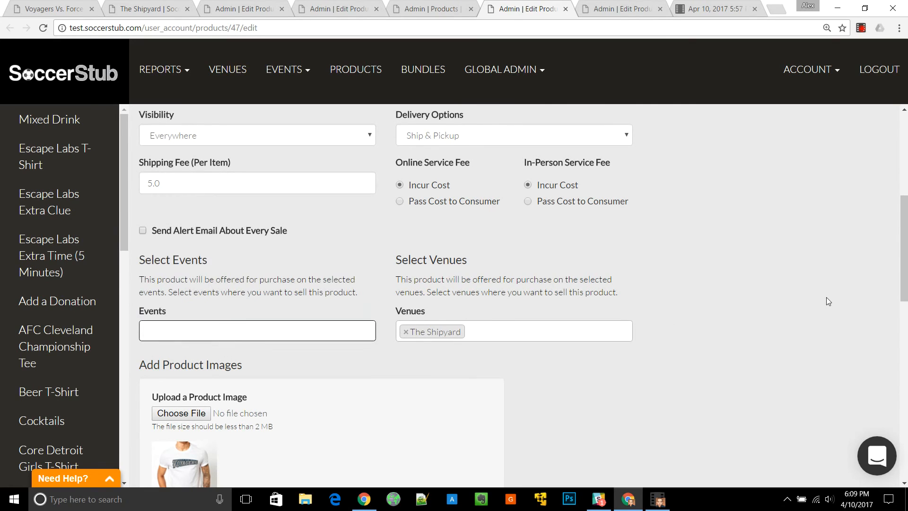
type("voyager")
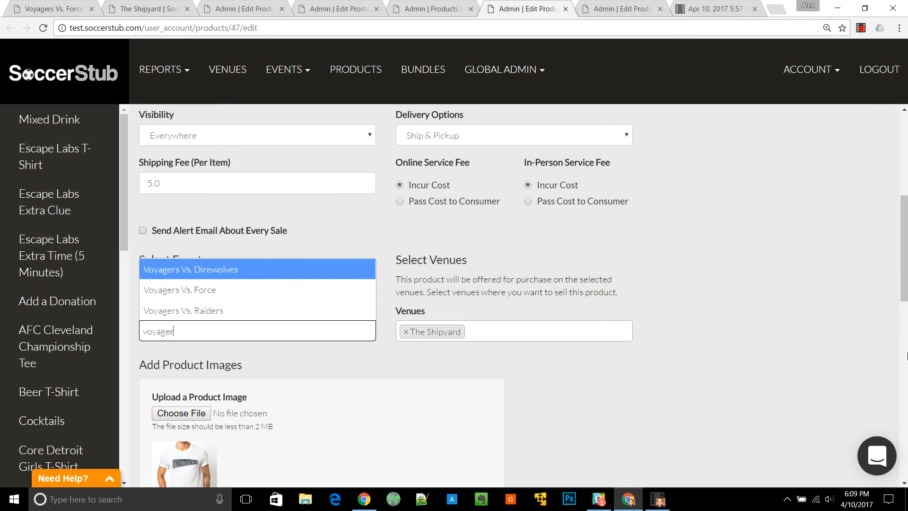
left_click(234, 290)
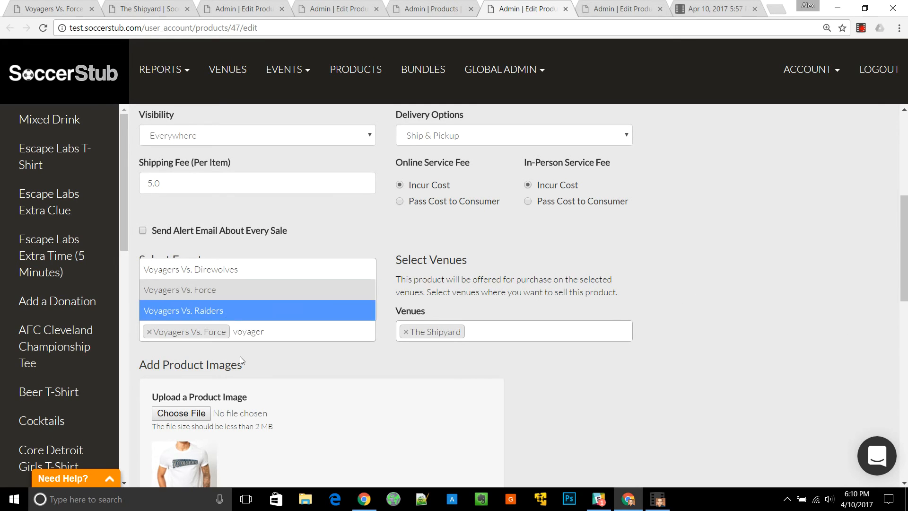
left_click(214, 333)
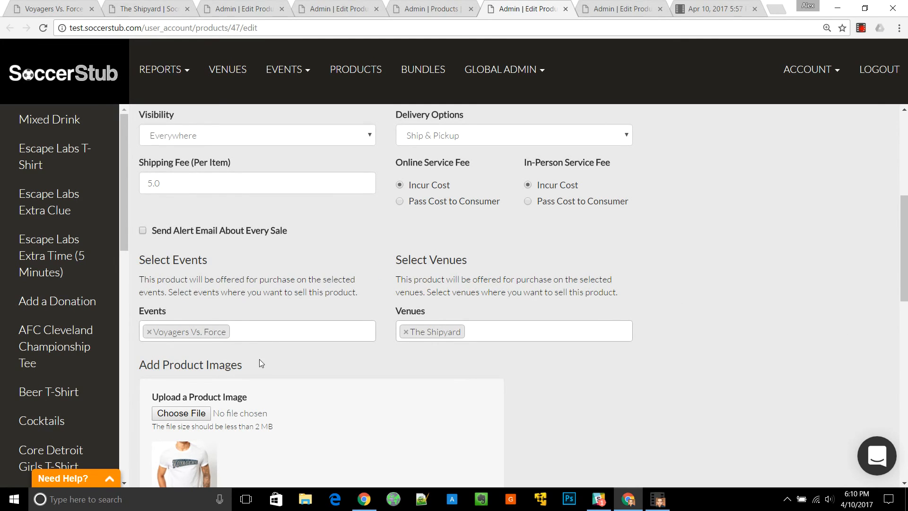
Search the events for "voyager" and add Voyagers Vs. Raiders to the product's events.
left_click(267, 335)
type("voyager")
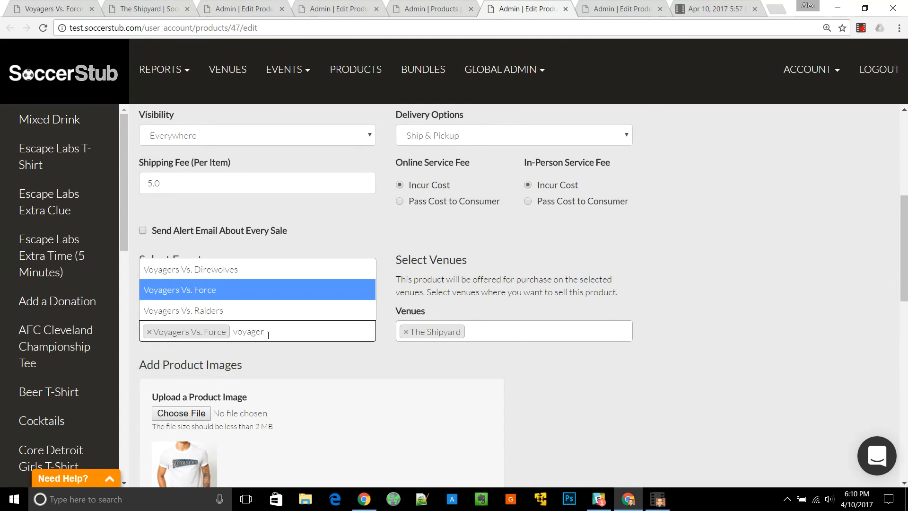
left_click(191, 311)
left_click(223, 367)
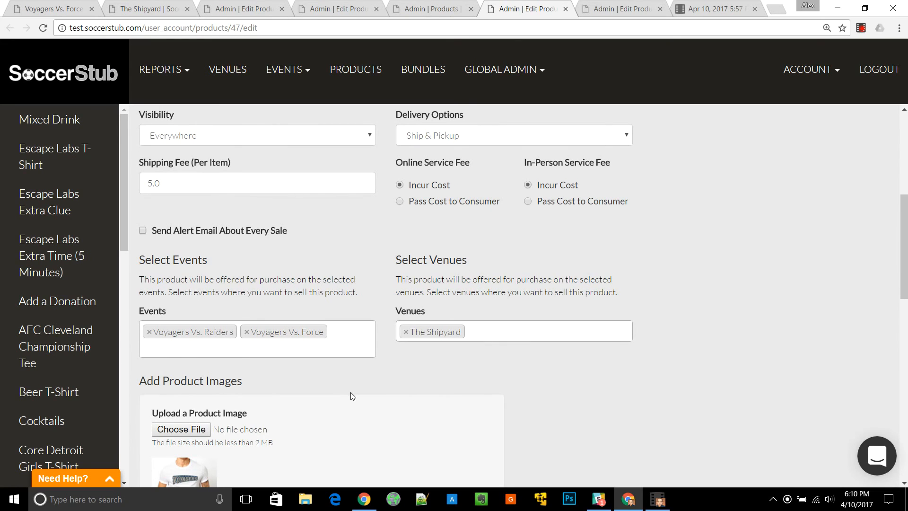
View the venue choices for the product and show the product listing on The Shipyard's public venue page.
left_click(514, 334)
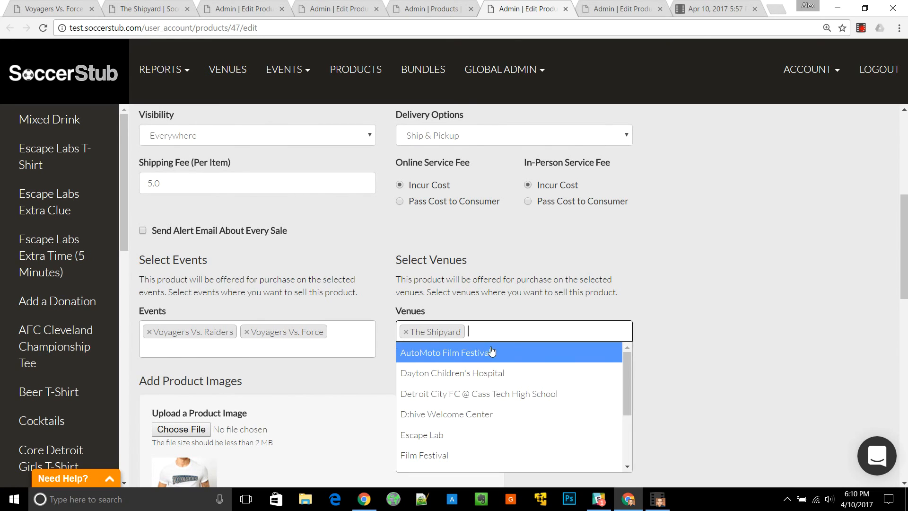
left_click(493, 302)
left_click(140, 8)
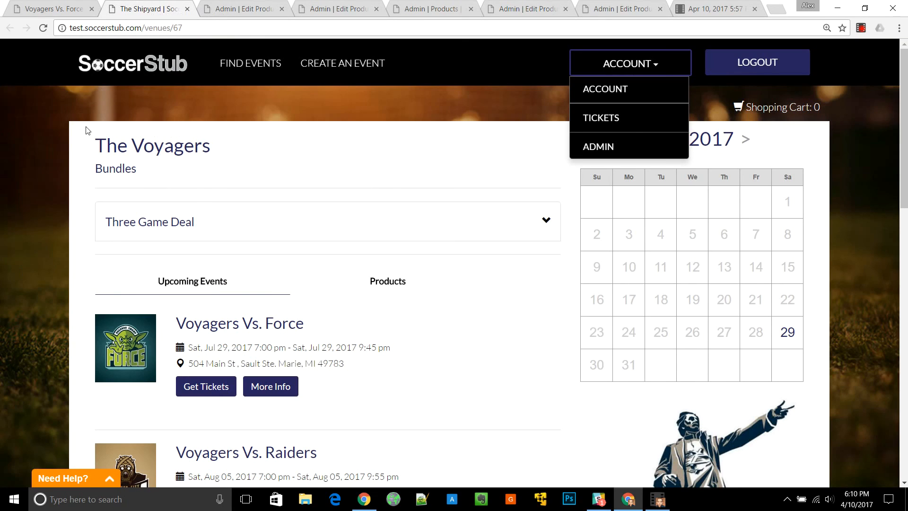
left_click(400, 296)
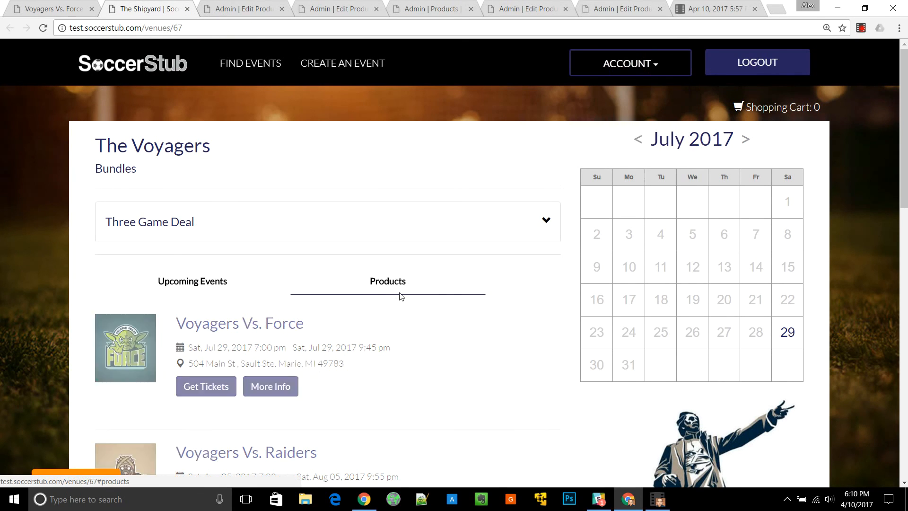
left_click(224, 293)
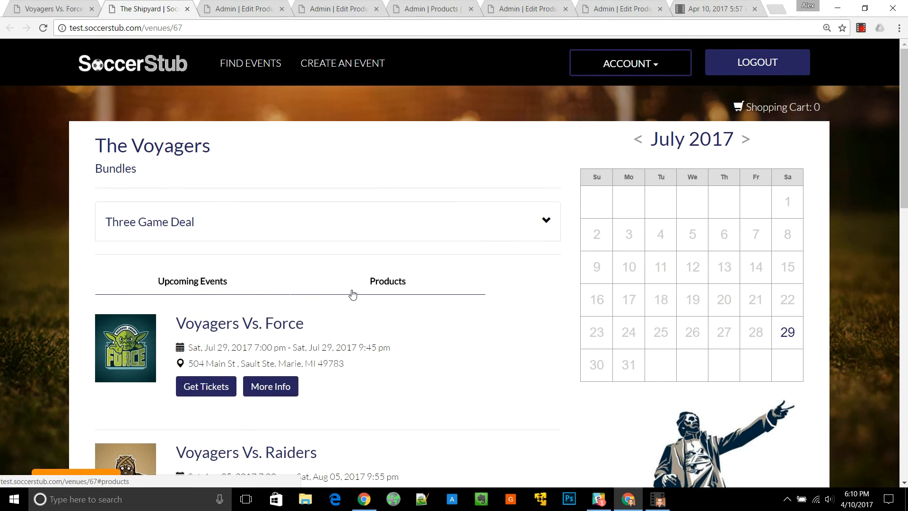
left_click(350, 294)
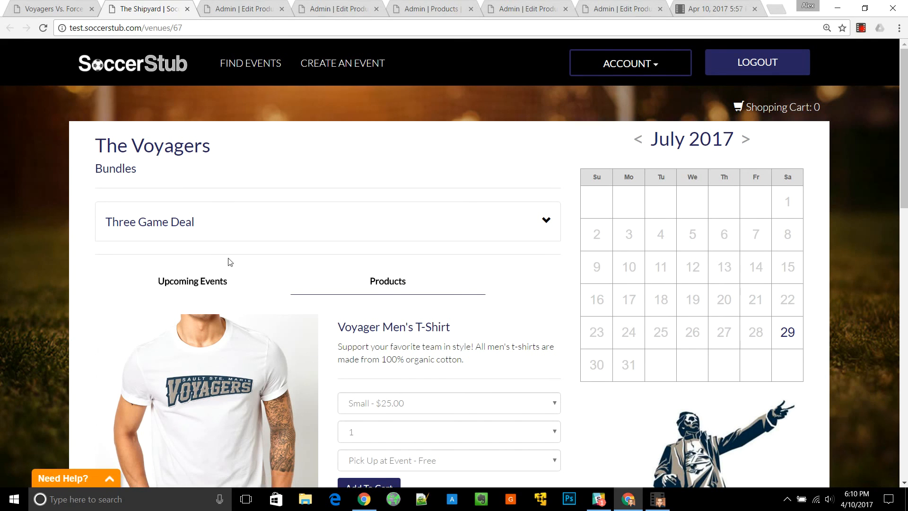
Look through the venue's upcoming Voyagers events and return to its product listing.
left_click(213, 283)
scroll(169, 162, "down", 2)
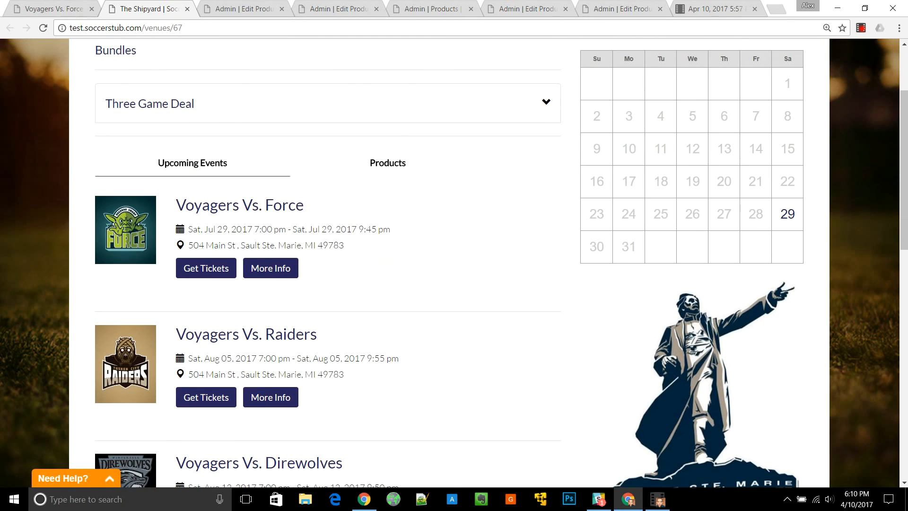
scroll(209, 381, "down", 4)
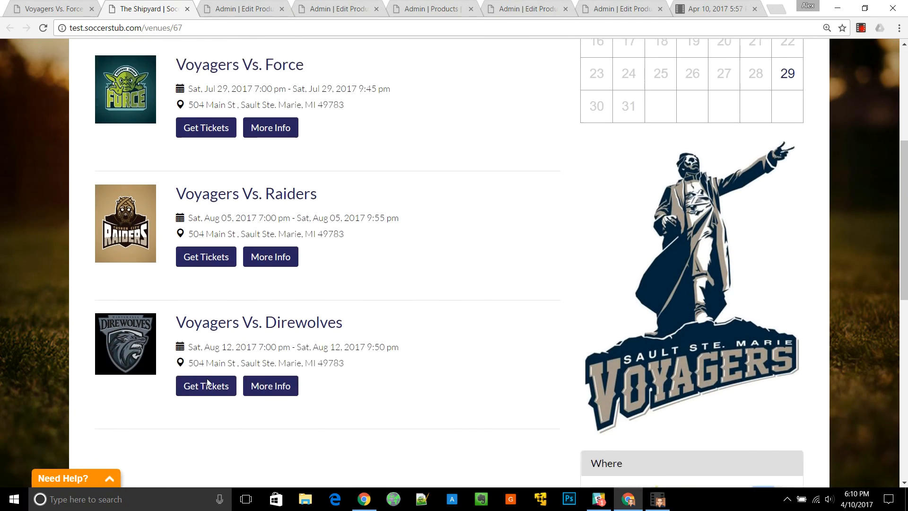
scroll(209, 377, "up", 4)
left_click(372, 169)
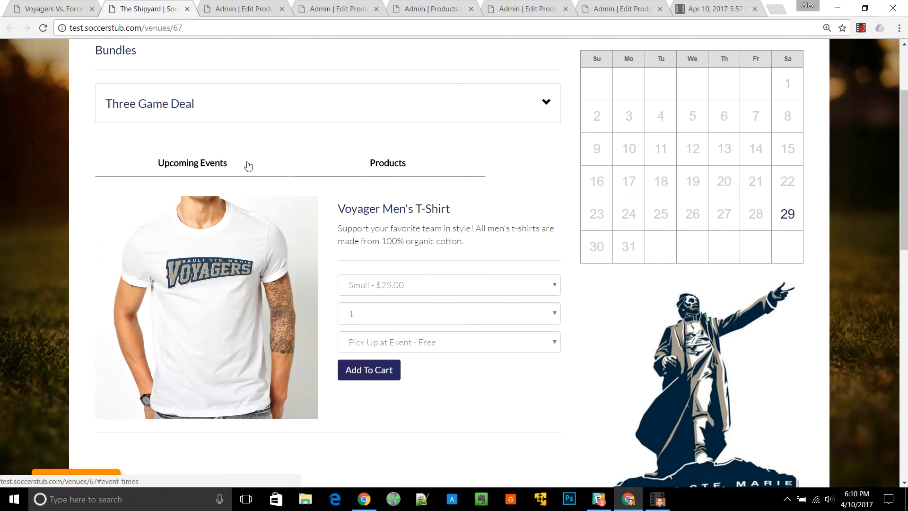